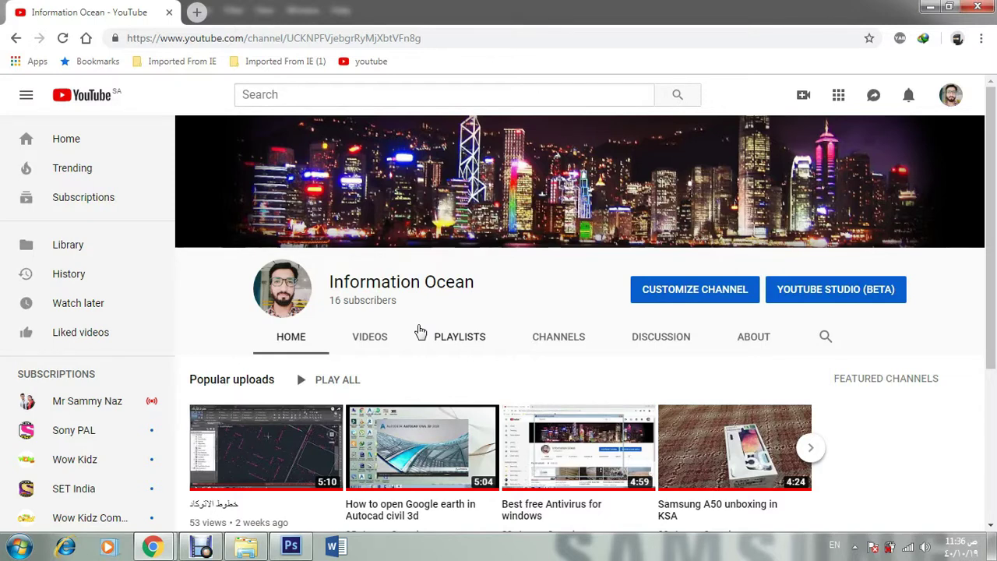
pyautogui.click(417, 325)
pyautogui.click(418, 326)
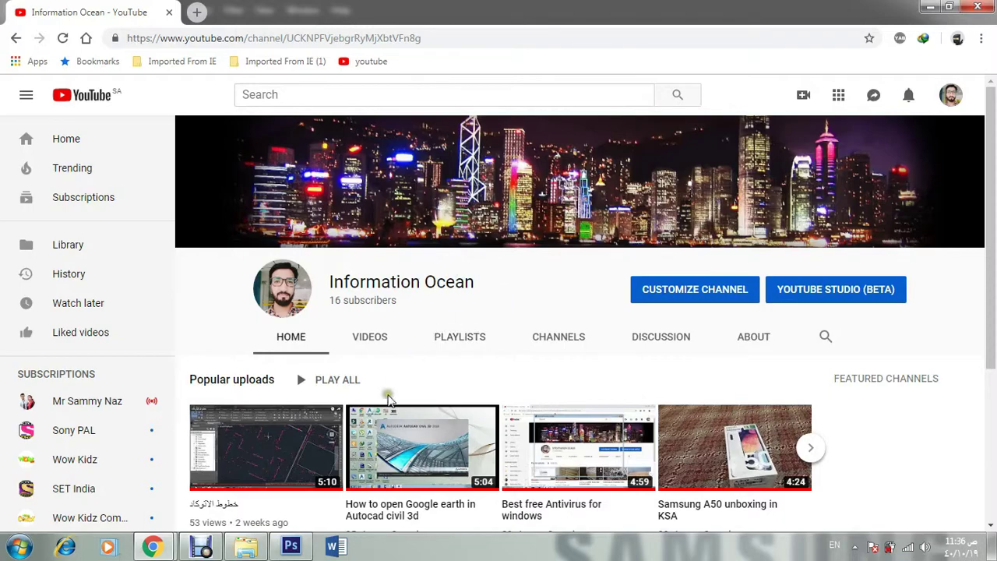
# Step: Switch to Photoshop, open the face photo 5b31076042e1cc14f25db3fb-750-563.jpg from its folder, and convert the Background into a regular layer
pyautogui.click(303, 549)
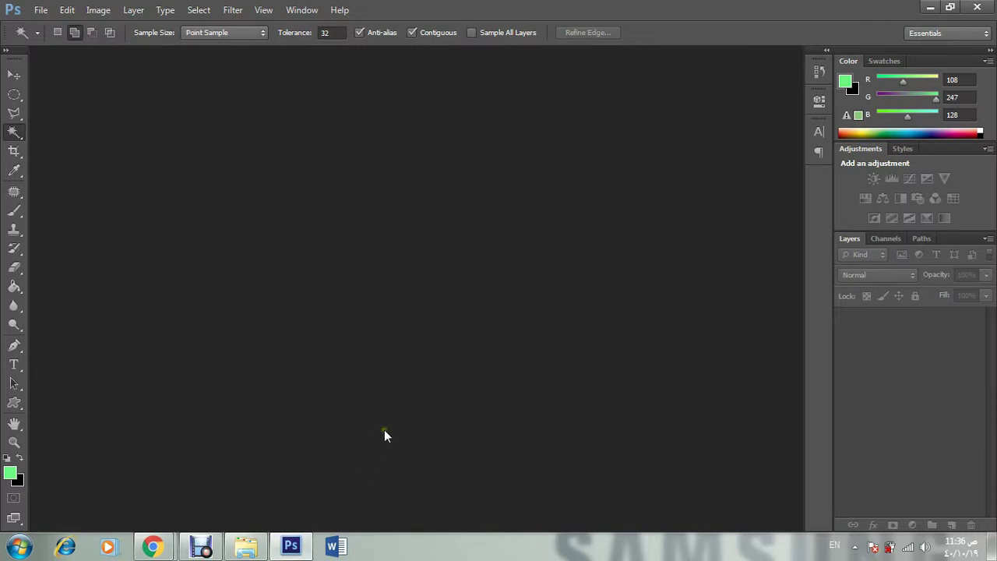
pyautogui.click(245, 543)
pyautogui.moveTo(161, 119); pyautogui.dragTo(361, 405)
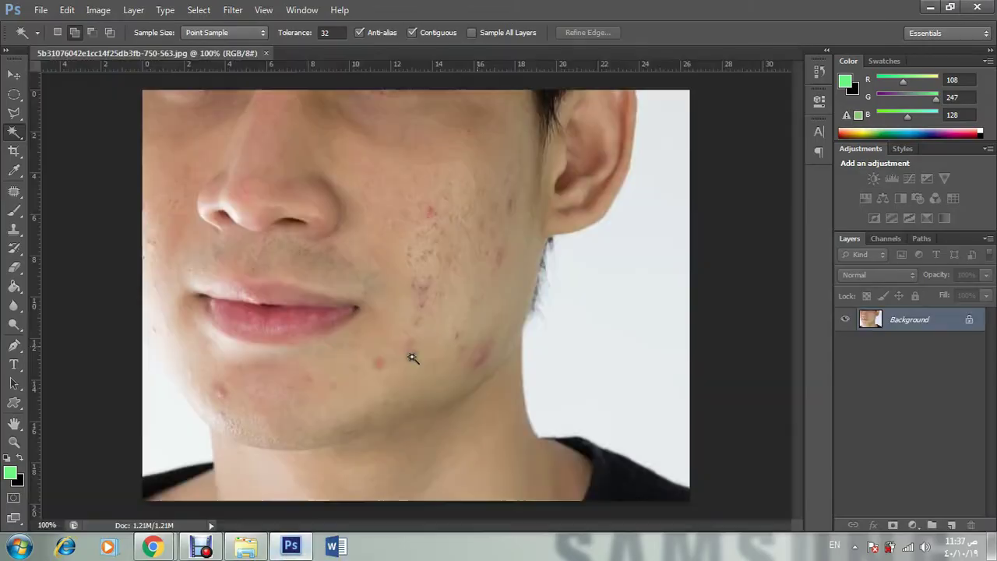
pyautogui.doubleClick(959, 319)
pyautogui.click(619, 172)
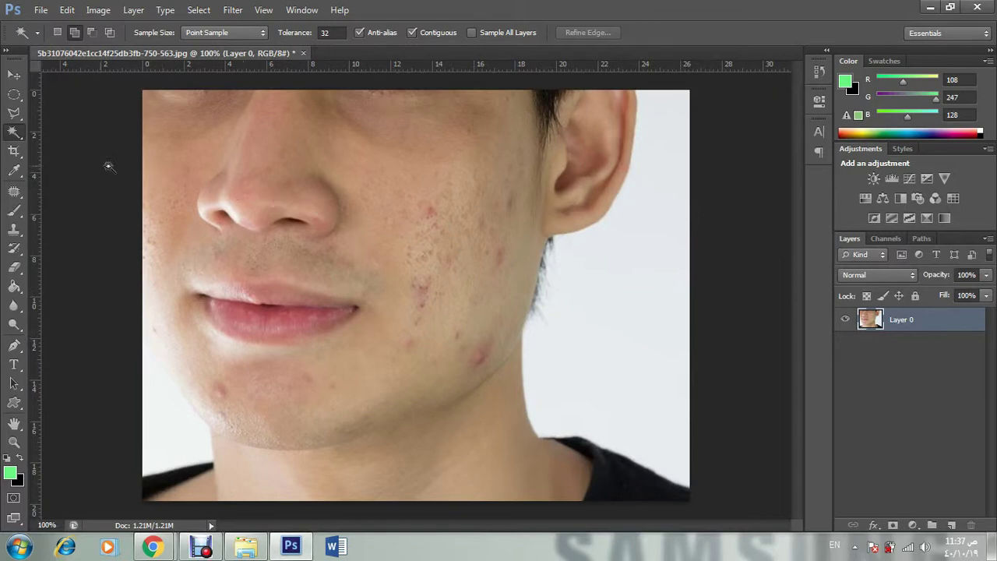
# Step: Patch the bright red pimple in the middle of the cheek with clean skin using the Patch tool at 300% zoom
pyautogui.click(14, 193)
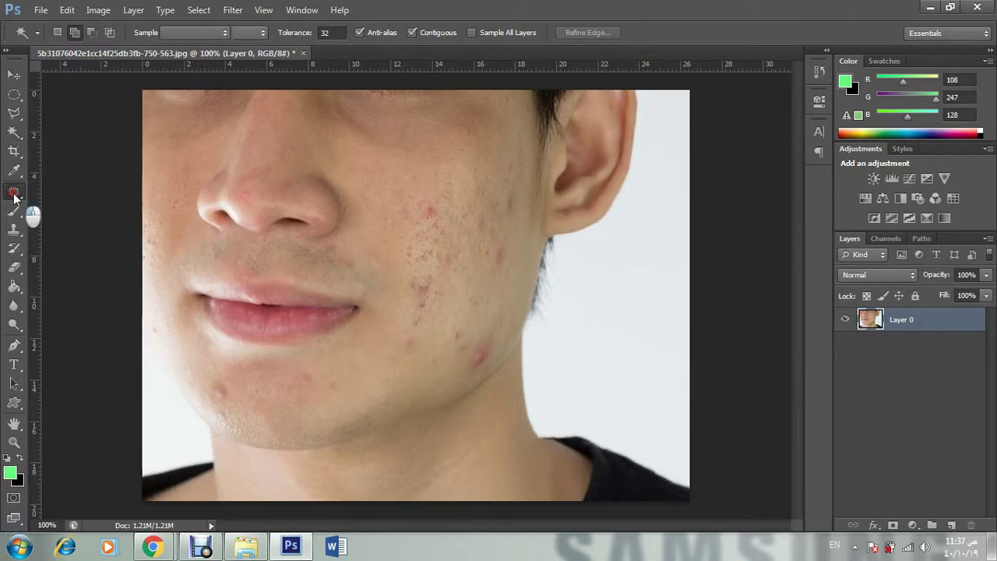
pyautogui.click(14, 443)
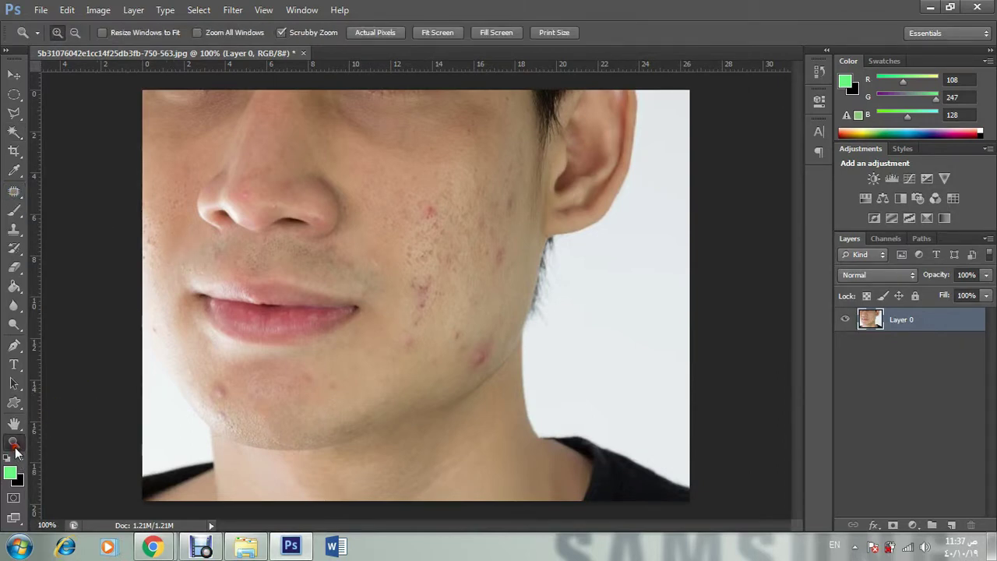
pyautogui.click(477, 175)
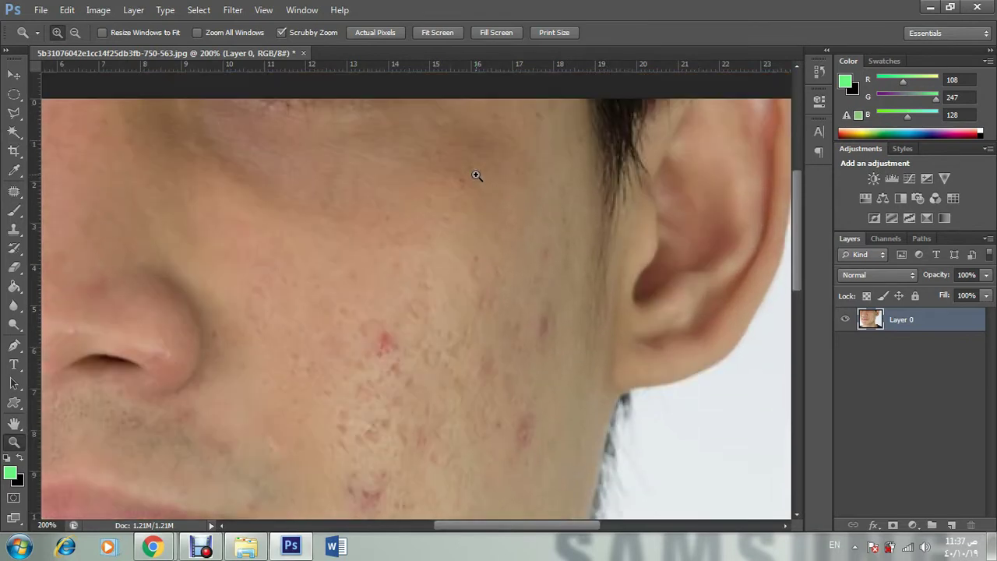
pyautogui.click(372, 417)
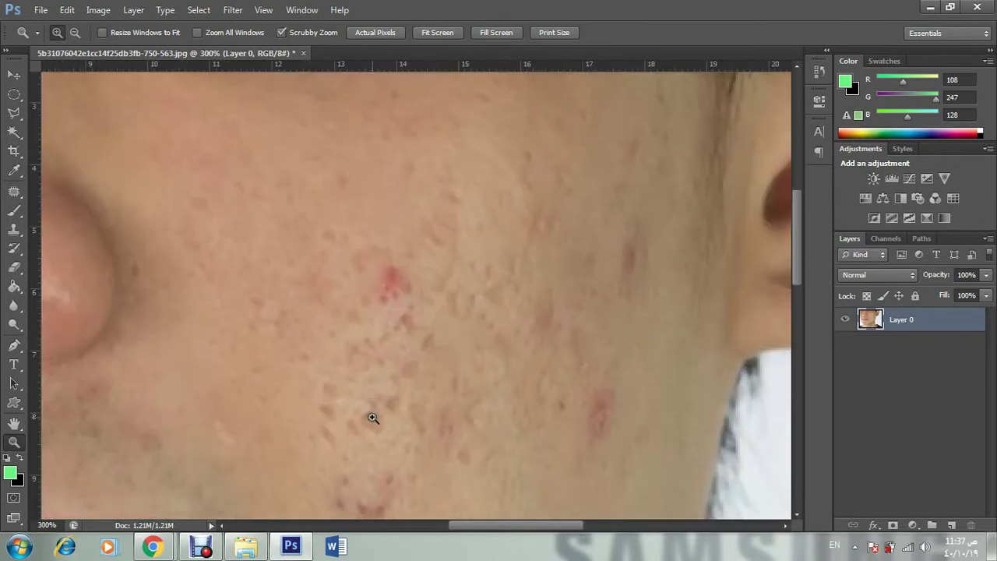
pyautogui.click(14, 190)
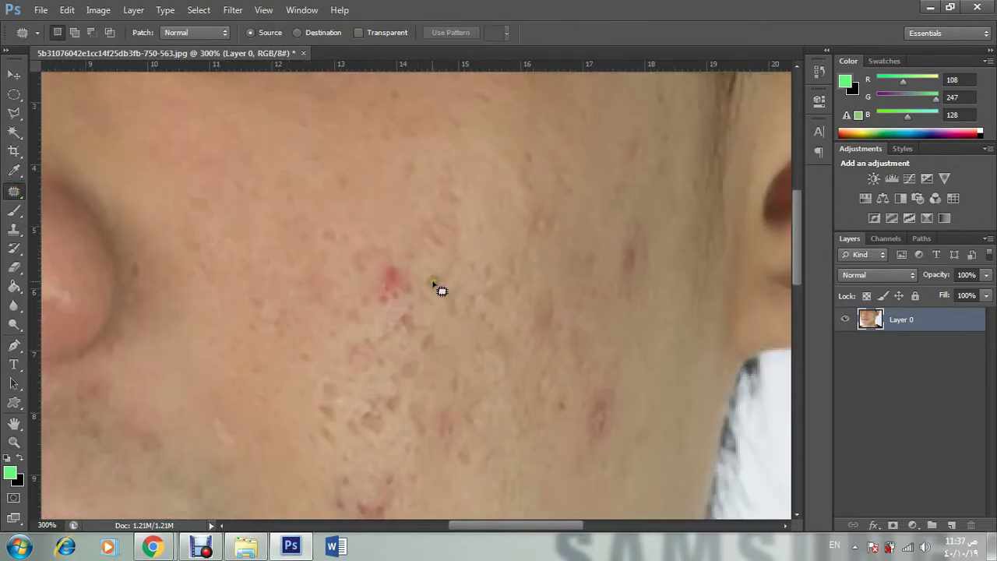
pyautogui.moveTo(416, 289)
pyautogui.mouseDown()
pyautogui.moveTo(381, 306)
pyautogui.moveTo(377, 291)
pyautogui.moveTo(393, 261)
pyautogui.moveTo(412, 279)
pyautogui.moveTo(402, 286)
pyautogui.moveTo(402, 223)
pyautogui.mouseUp()
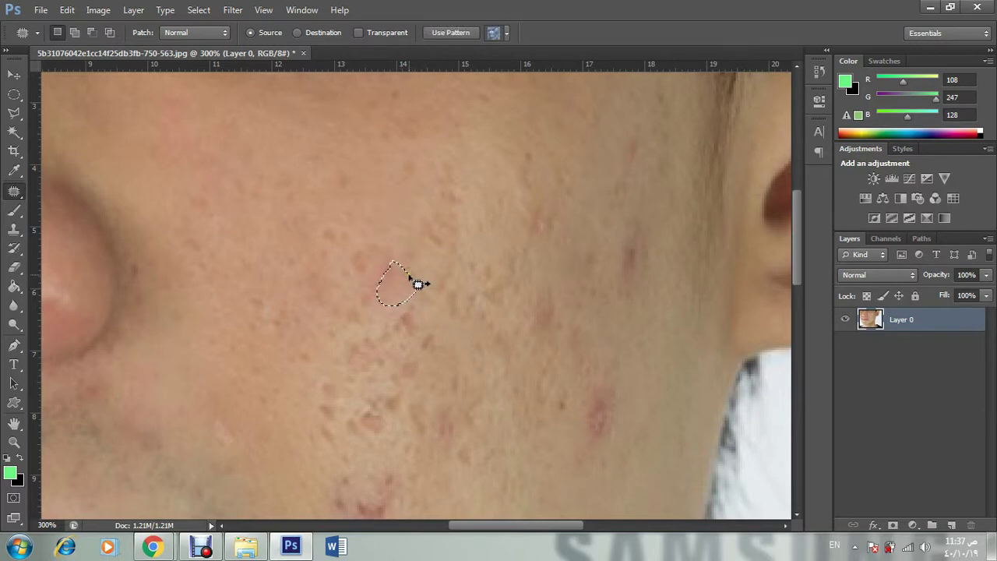
pyautogui.hotkey('ctrl', 'd')
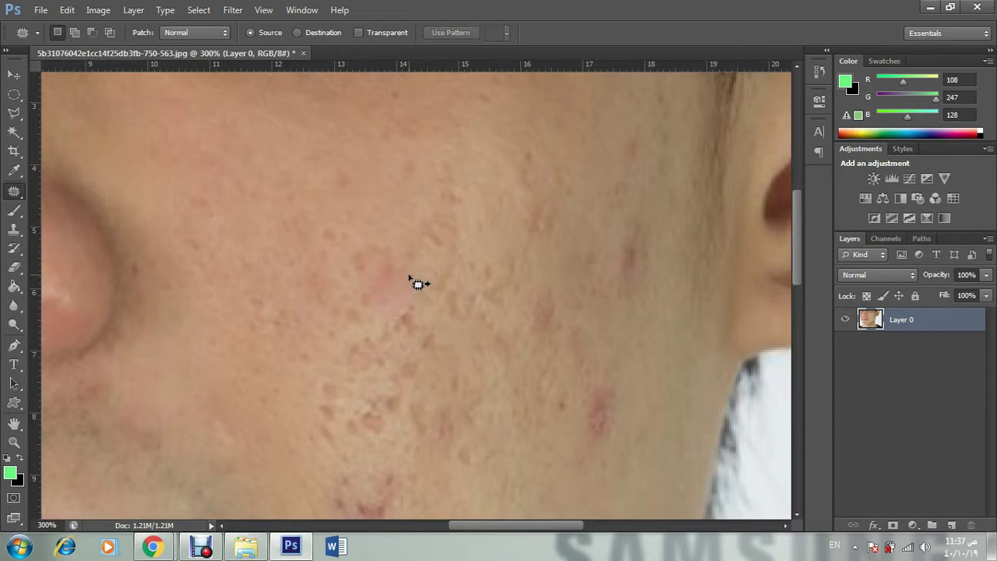
pyautogui.moveTo(401, 262)
pyautogui.mouseDown()
pyautogui.moveTo(394, 282)
pyautogui.moveTo(388, 269)
pyautogui.moveTo(405, 242)
pyautogui.moveTo(404, 300)
pyautogui.mouseUp()
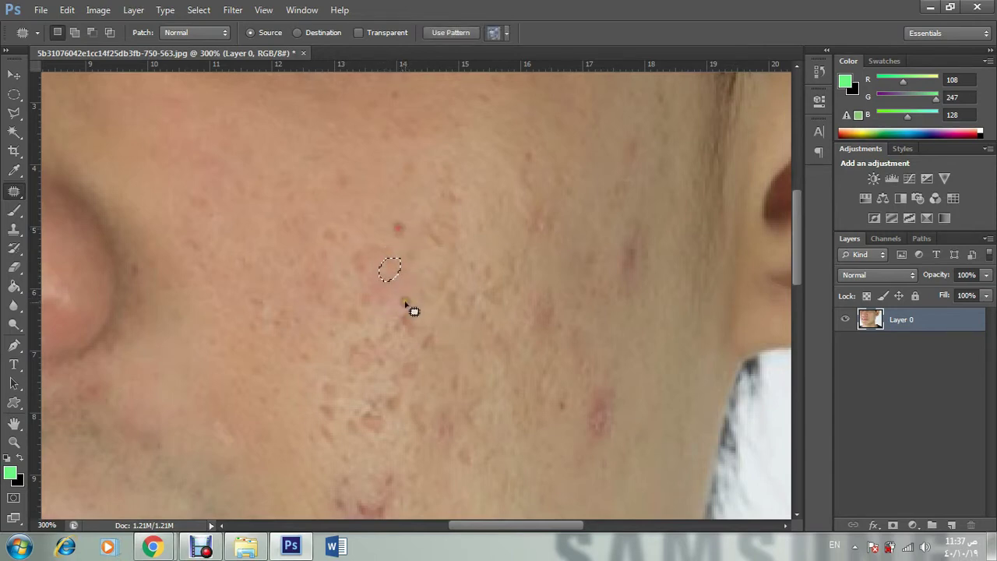
pyautogui.hotkey('ctrl', 'd')
# Step: Patch the small marks just below the healed pimple and the reddish spot farther toward the ear with neighbouring clean skin
pyautogui.scroll(-1, 451, 331)
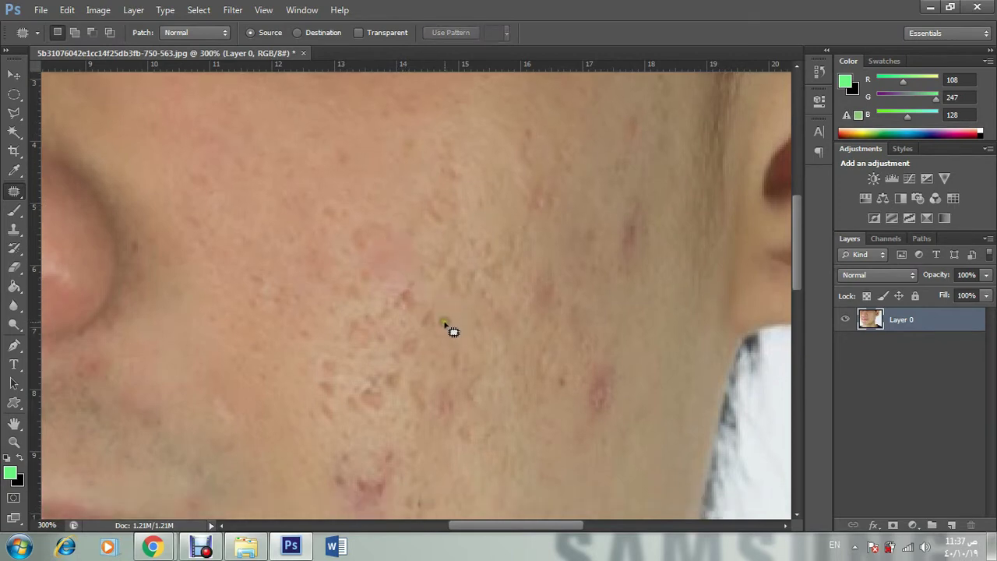
pyautogui.moveTo(411, 309)
pyautogui.mouseDown()
pyautogui.moveTo(397, 285)
pyautogui.moveTo(417, 280)
pyautogui.moveTo(418, 307)
pyautogui.moveTo(465, 329)
pyautogui.mouseUp()
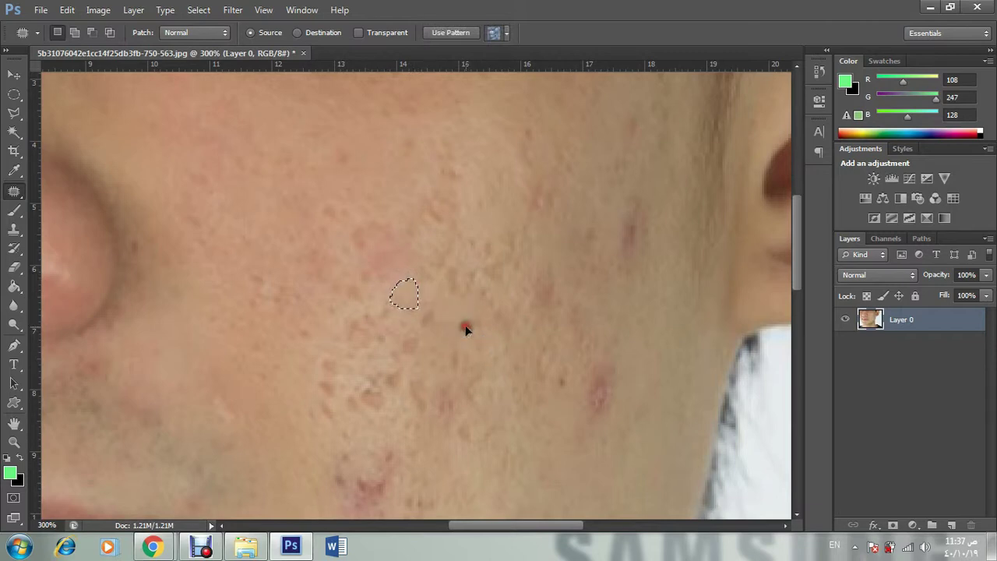
pyautogui.click(460, 342)
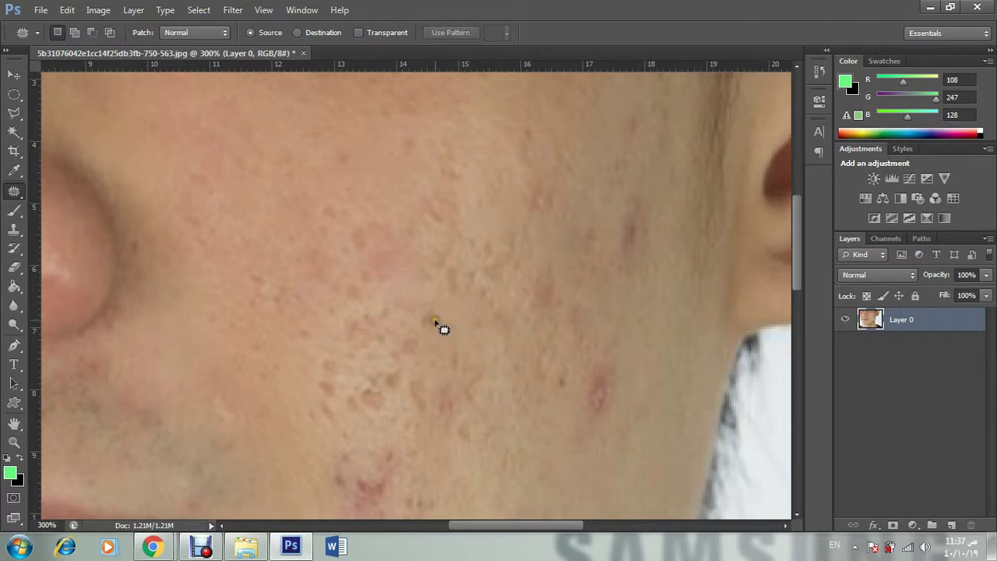
pyautogui.moveTo(443, 324)
pyautogui.mouseDown()
pyautogui.moveTo(416, 324)
pyautogui.moveTo(427, 303)
pyautogui.moveTo(438, 318)
pyautogui.moveTo(427, 314)
pyautogui.moveTo(465, 332)
pyautogui.mouseUp()
pyautogui.click(454, 295)
pyautogui.moveTo(469, 294)
pyautogui.mouseDown()
pyautogui.moveTo(446, 292)
pyautogui.moveTo(451, 263)
pyautogui.moveTo(483, 284)
pyautogui.moveTo(462, 327)
pyautogui.mouseUp()
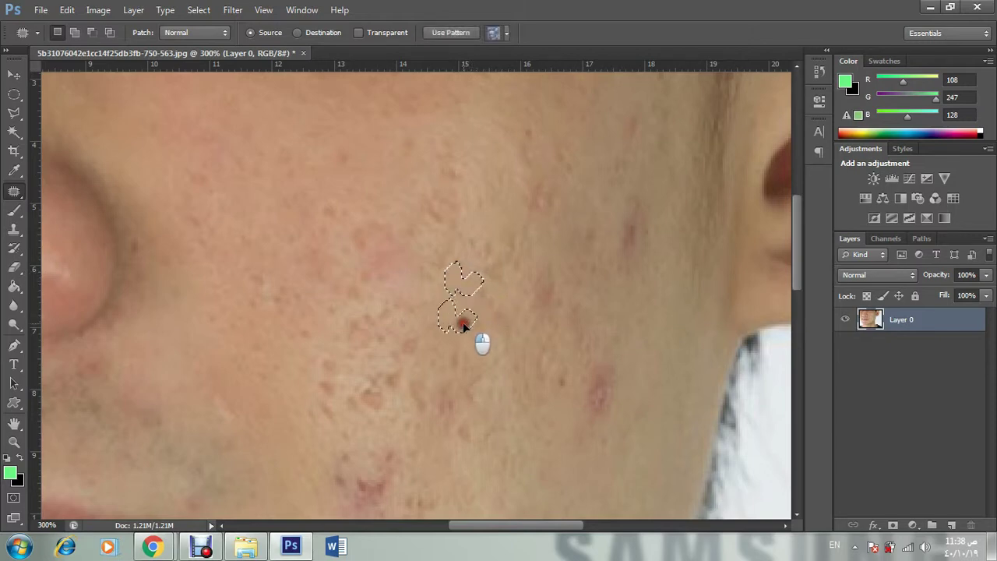
pyautogui.hotkey('ctrl', 'd')
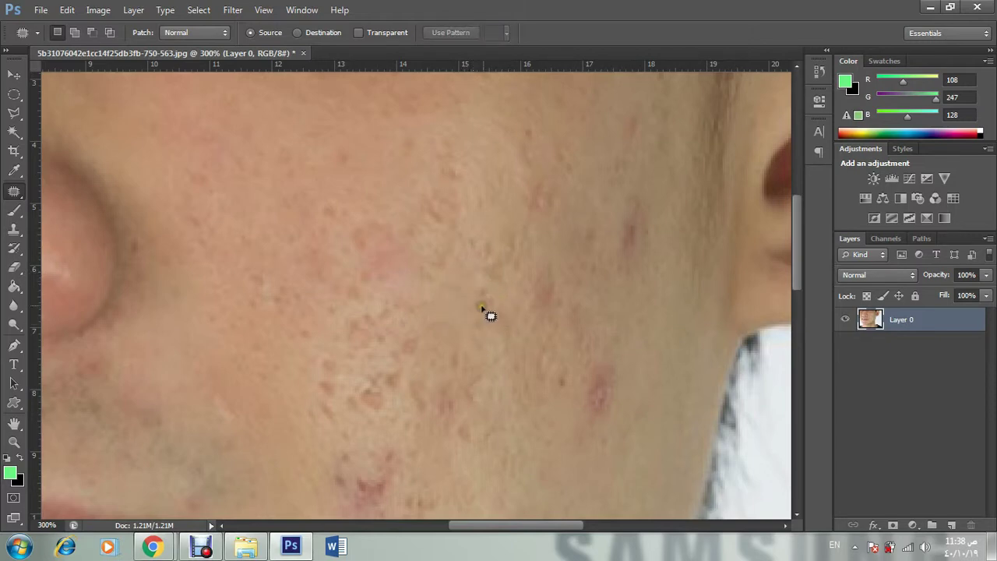
pyautogui.moveTo(559, 293)
pyautogui.mouseDown()
pyautogui.moveTo(555, 313)
pyautogui.moveTo(536, 302)
pyautogui.moveTo(545, 280)
pyautogui.moveTo(570, 313)
pyautogui.moveTo(574, 253)
pyautogui.moveTo(571, 263)
pyautogui.mouseUp()
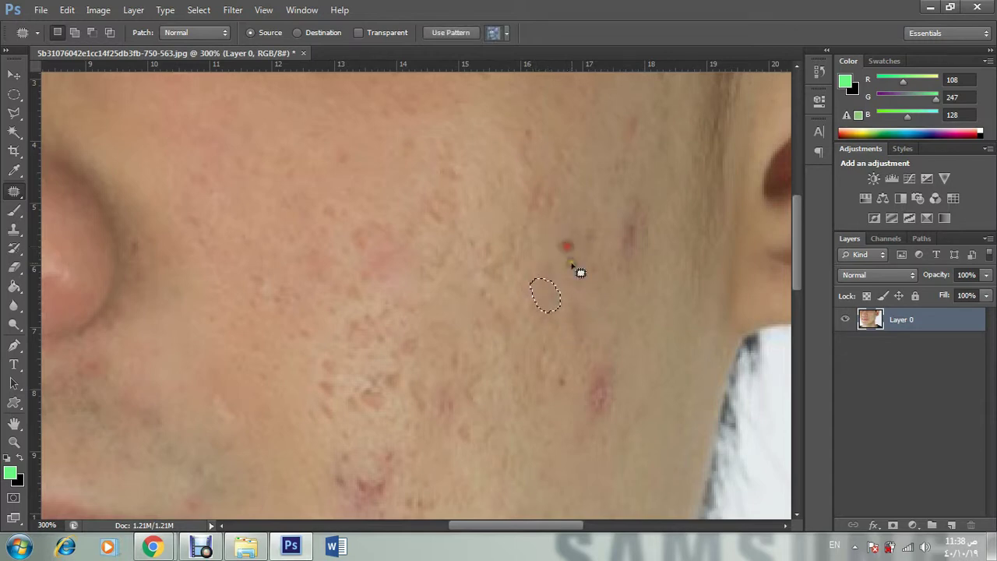
pyautogui.click(643, 261)
# Step: Patch the dark red mark on the outer cheek near the ear in several overlapping passes, sampling the smoother skin around it
pyautogui.moveTo(630, 254)
pyautogui.mouseDown()
pyautogui.moveTo(625, 225)
pyautogui.moveTo(640, 221)
pyautogui.moveTo(662, 306)
pyautogui.mouseUp()
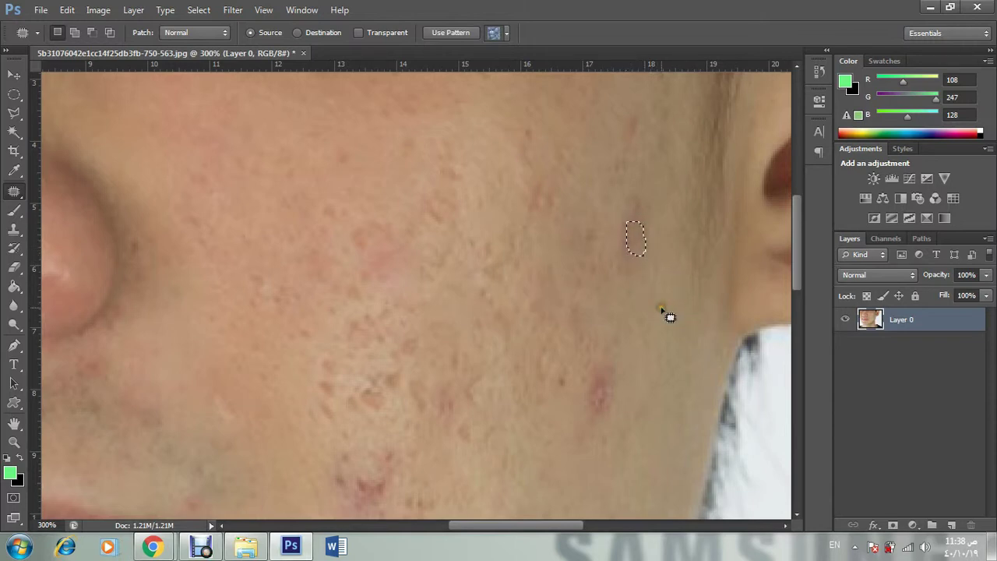
pyautogui.click(662, 311)
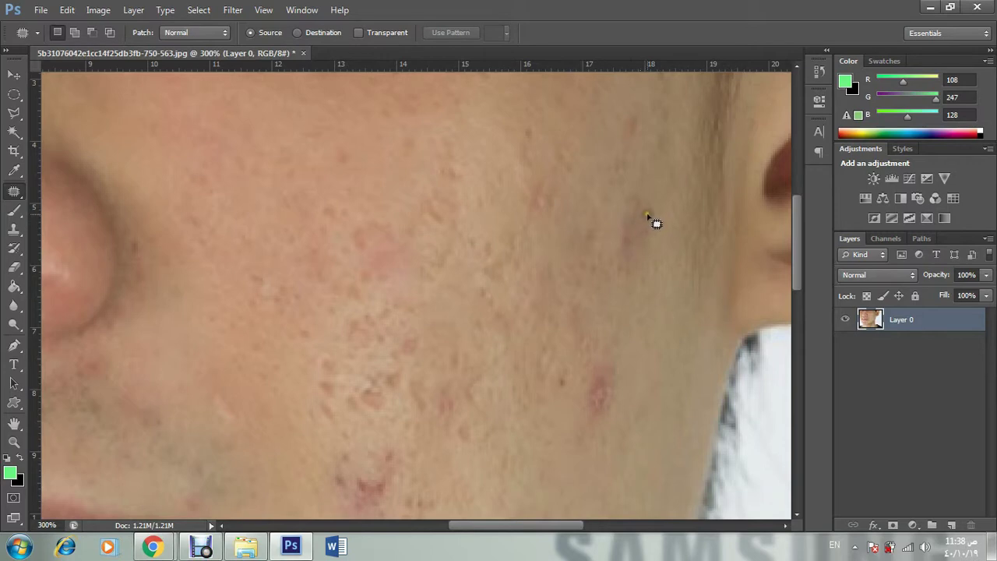
pyautogui.moveTo(636, 251)
pyautogui.mouseDown()
pyautogui.moveTo(619, 230)
pyautogui.moveTo(634, 212)
pyautogui.moveTo(639, 220)
pyautogui.moveTo(591, 154)
pyautogui.mouseUp()
pyautogui.click(608, 234)
pyautogui.moveTo(646, 207)
pyautogui.mouseDown()
pyautogui.moveTo(638, 213)
pyautogui.moveTo(592, 180)
pyautogui.moveTo(596, 151)
pyautogui.mouseUp()
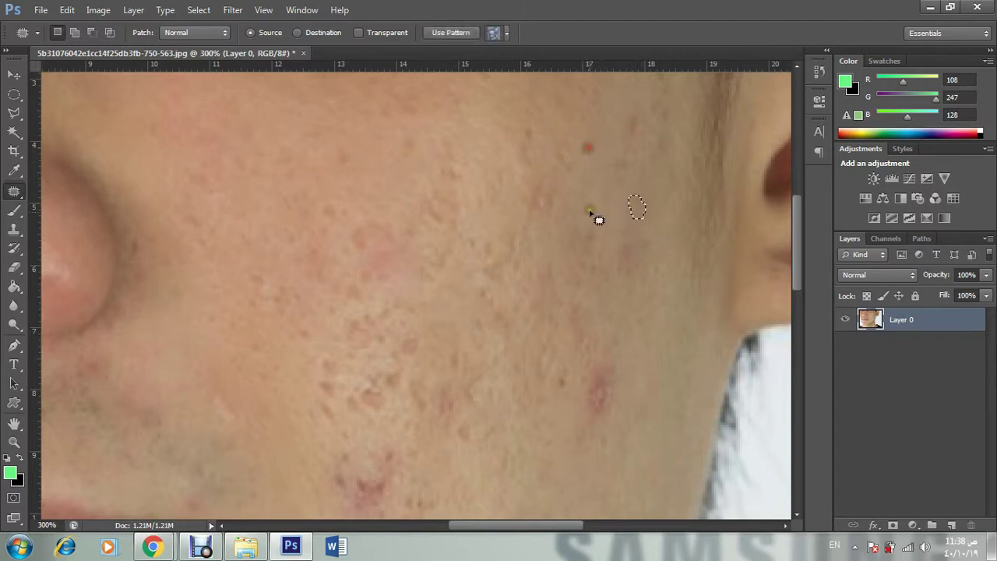
pyautogui.moveTo(634, 215); pyautogui.dragTo(571, 153)
pyautogui.hotkey('ctrl', 'd')
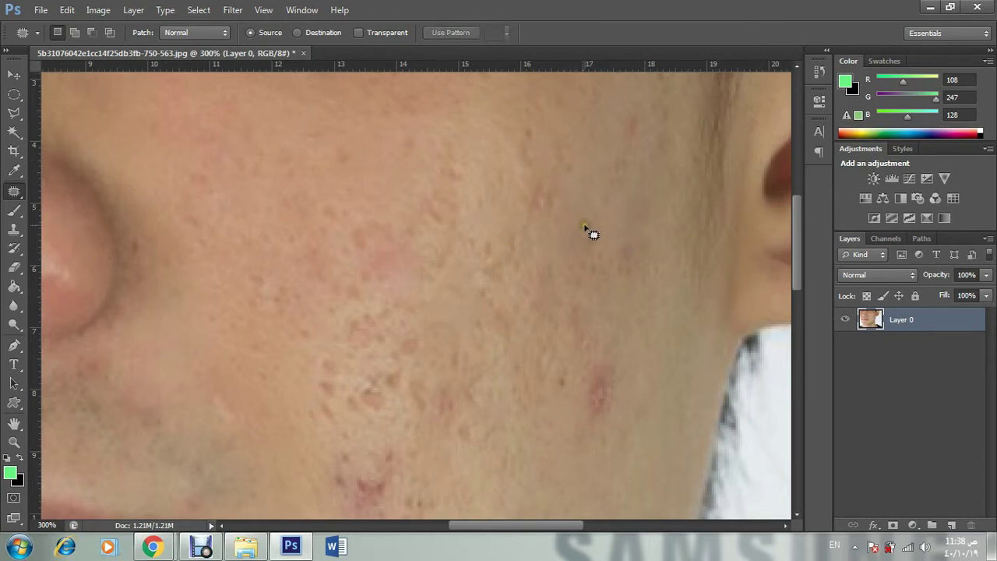
pyautogui.moveTo(637, 263)
pyautogui.mouseDown()
pyautogui.moveTo(618, 237)
pyautogui.moveTo(633, 235)
pyautogui.moveTo(635, 309)
pyautogui.mouseUp()
pyautogui.hotkey('ctrl', 'd')
# Step: Patch the red blotch on the lower outer cheek and the small brown dot beside it with clean skin
pyautogui.moveTo(623, 386)
pyautogui.mouseDown()
pyautogui.moveTo(597, 412)
pyautogui.moveTo(586, 396)
pyautogui.moveTo(593, 372)
pyautogui.moveTo(611, 367)
pyautogui.moveTo(620, 384)
pyautogui.moveTo(610, 390)
pyautogui.moveTo(654, 379)
pyautogui.mouseUp()
pyautogui.scroll(-3, 641, 394)
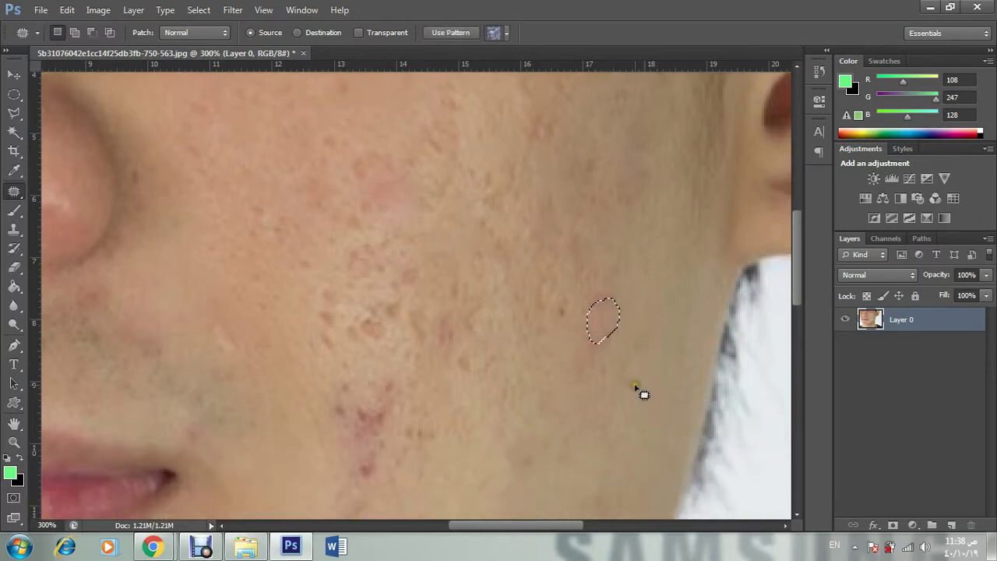
pyautogui.moveTo(570, 312)
pyautogui.mouseDown()
pyautogui.moveTo(563, 319)
pyautogui.moveTo(548, 305)
pyautogui.moveTo(568, 304)
pyautogui.moveTo(591, 344)
pyautogui.moveTo(570, 387)
pyautogui.moveTo(562, 373)
pyautogui.mouseUp()
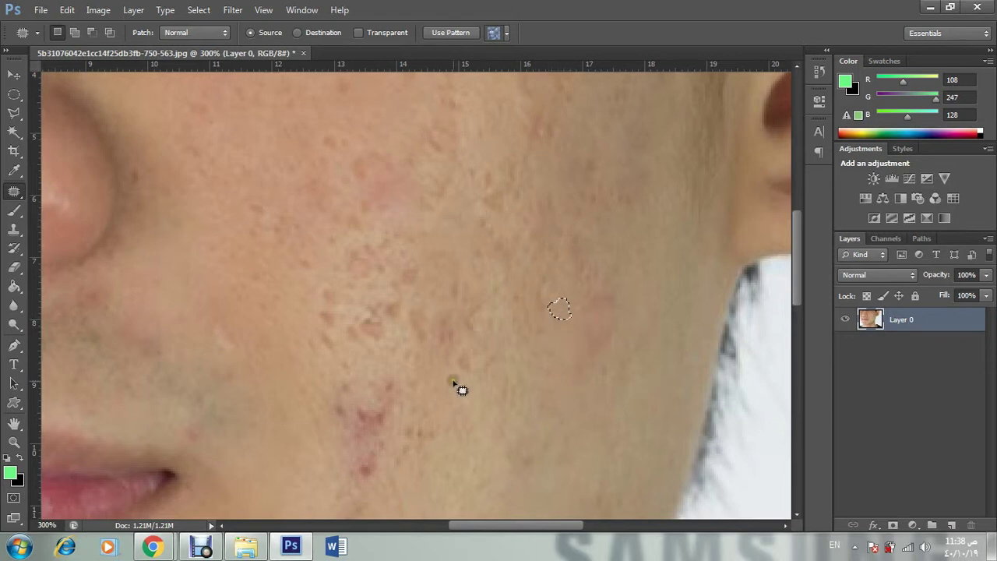
# Step: Patch the cluster of red blemishes between the cheek and the mouth corner, plus the small spot nearby, with smooth adjacent skin
pyautogui.moveTo(395, 430)
pyautogui.mouseDown()
pyautogui.moveTo(381, 416)
pyautogui.moveTo(394, 421)
pyautogui.moveTo(389, 428)
pyautogui.moveTo(456, 425)
pyautogui.moveTo(456, 436)
pyautogui.mouseUp()
pyautogui.hotkey('ctrl', 'd')
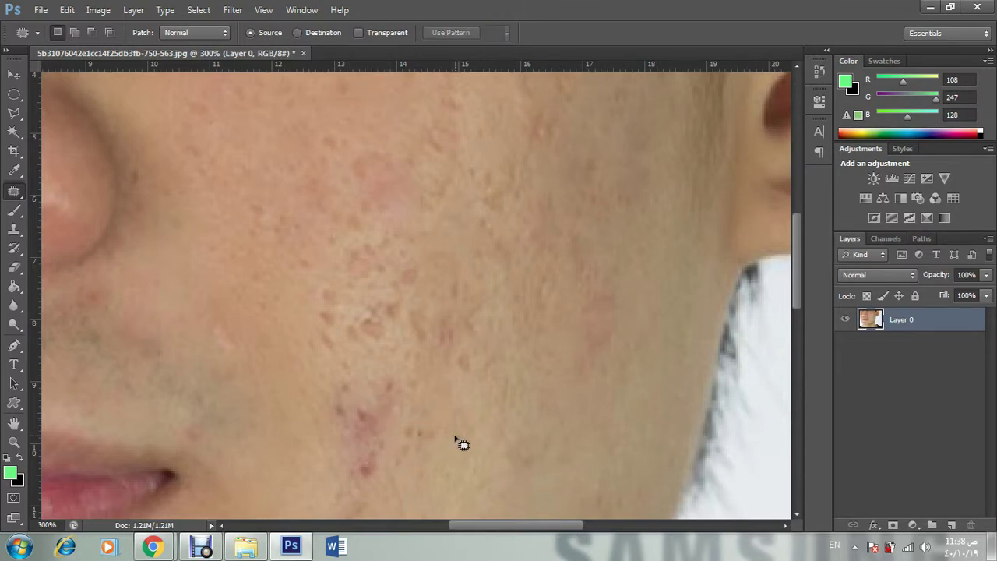
pyautogui.scroll(-2, 460, 441)
pyautogui.moveTo(404, 377)
pyautogui.mouseDown()
pyautogui.moveTo(434, 378)
pyautogui.moveTo(413, 360)
pyautogui.moveTo(409, 368)
pyautogui.moveTo(441, 371)
pyautogui.moveTo(461, 356)
pyautogui.moveTo(452, 298)
pyautogui.moveTo(470, 300)
pyautogui.moveTo(468, 316)
pyautogui.moveTo(461, 310)
pyautogui.moveTo(476, 342)
pyautogui.mouseUp()
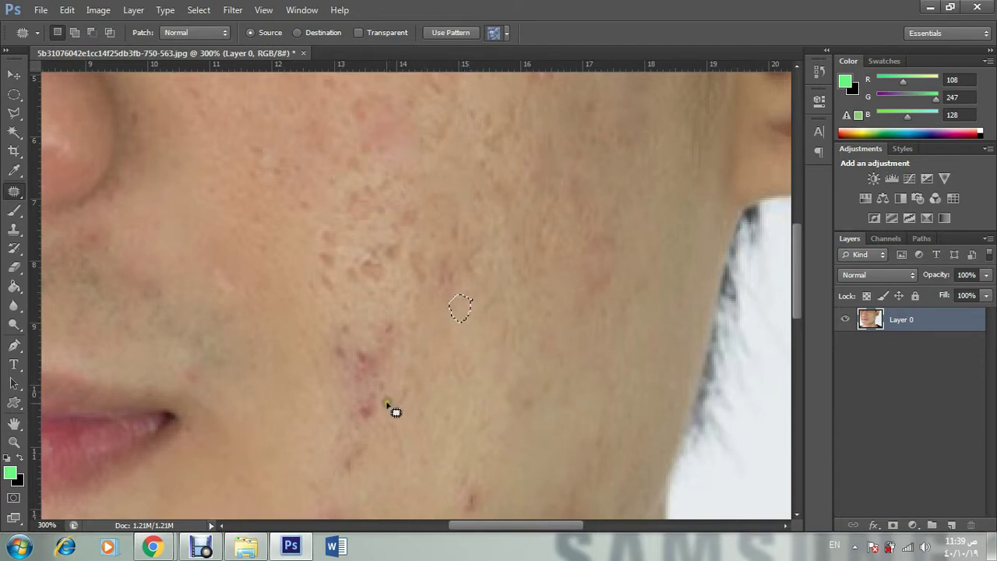
pyautogui.moveTo(380, 412)
pyautogui.mouseDown()
pyautogui.moveTo(353, 409)
pyautogui.moveTo(380, 378)
pyautogui.moveTo(392, 404)
pyautogui.moveTo(467, 409)
pyautogui.mouseUp()
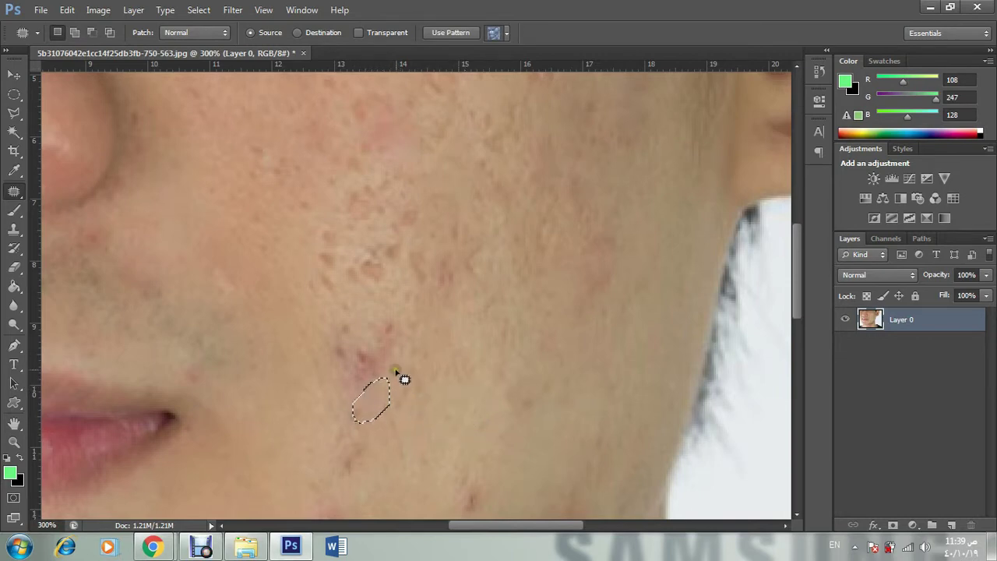
pyautogui.moveTo(387, 365)
pyautogui.mouseDown()
pyautogui.moveTo(370, 379)
pyautogui.moveTo(348, 359)
pyautogui.moveTo(378, 351)
pyautogui.moveTo(382, 360)
pyautogui.moveTo(365, 362)
pyautogui.moveTo(481, 366)
pyautogui.mouseUp()
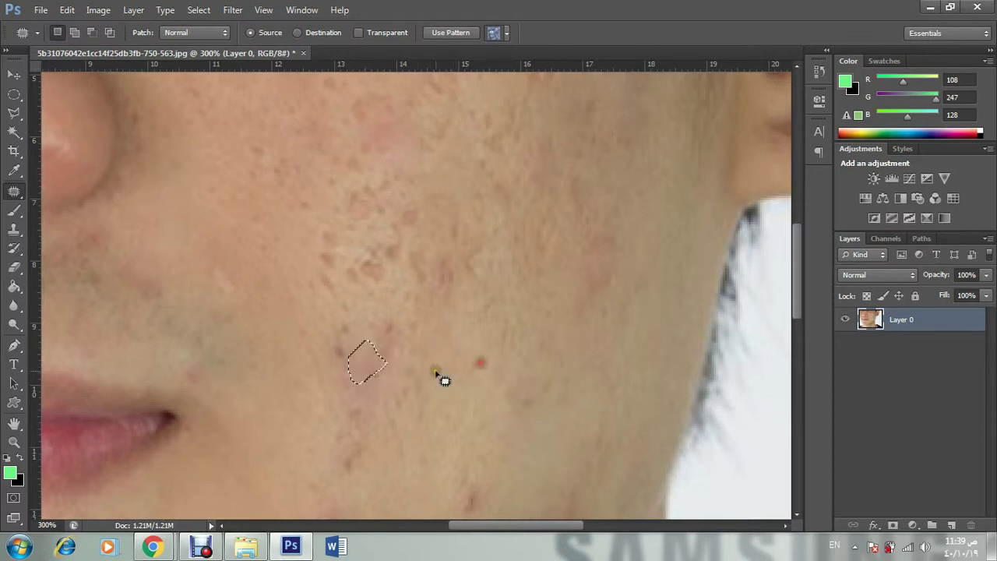
pyautogui.click(389, 345)
pyautogui.moveTo(389, 345)
pyautogui.mouseDown()
pyautogui.moveTo(405, 325)
pyautogui.moveTo(407, 334)
pyautogui.moveTo(472, 343)
pyautogui.moveTo(472, 357)
pyautogui.mouseUp()
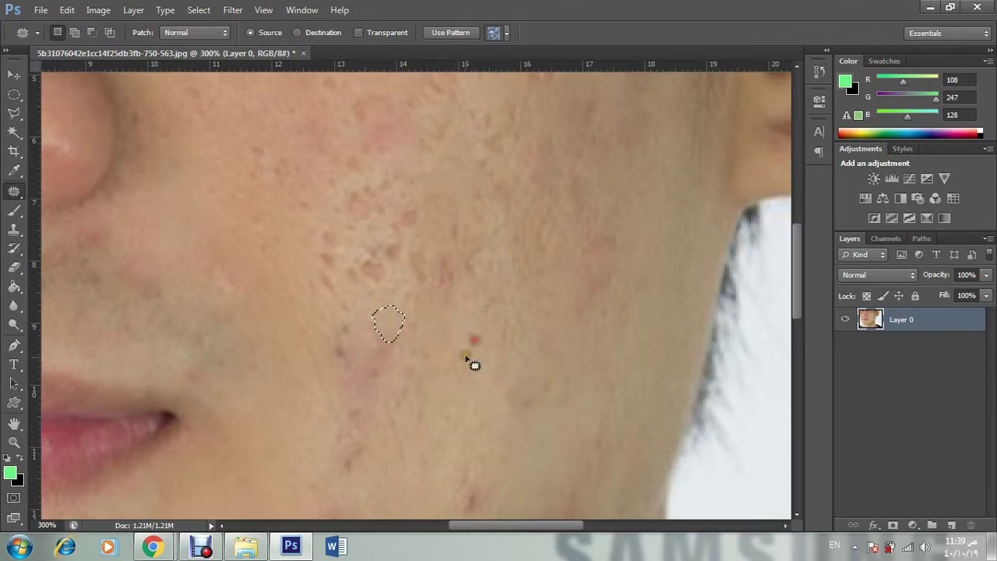
pyautogui.hotkey('ctrl', 'd')
# Step: Patch the dark spot on the mouth side of the red cluster and the pink pimple below mouth-corner level
pyautogui.scroll(-2, 462, 374)
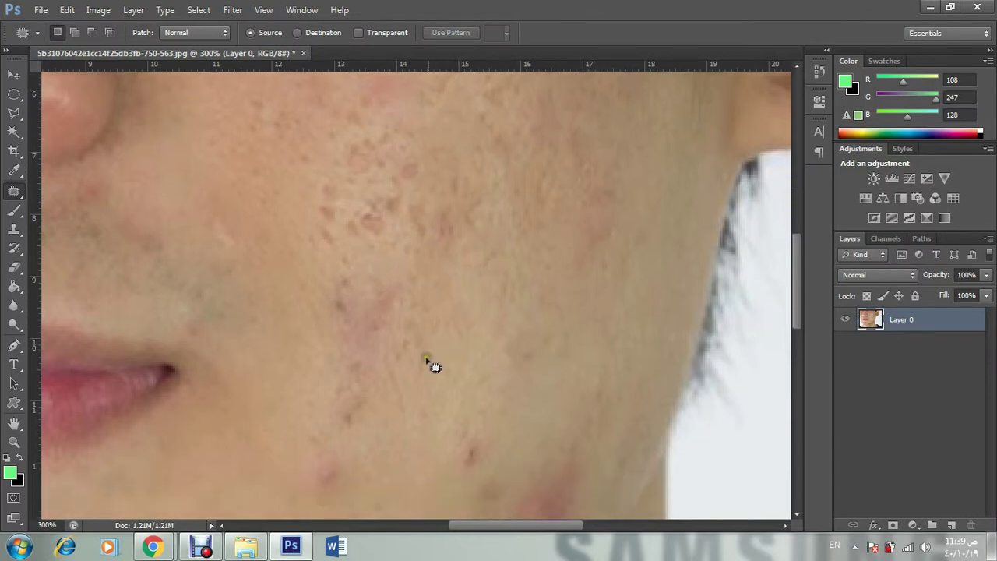
pyautogui.moveTo(352, 296)
pyautogui.mouseDown()
pyautogui.moveTo(332, 313)
pyautogui.moveTo(327, 286)
pyautogui.moveTo(338, 273)
pyautogui.moveTo(353, 300)
pyautogui.moveTo(451, 336)
pyautogui.mouseUp()
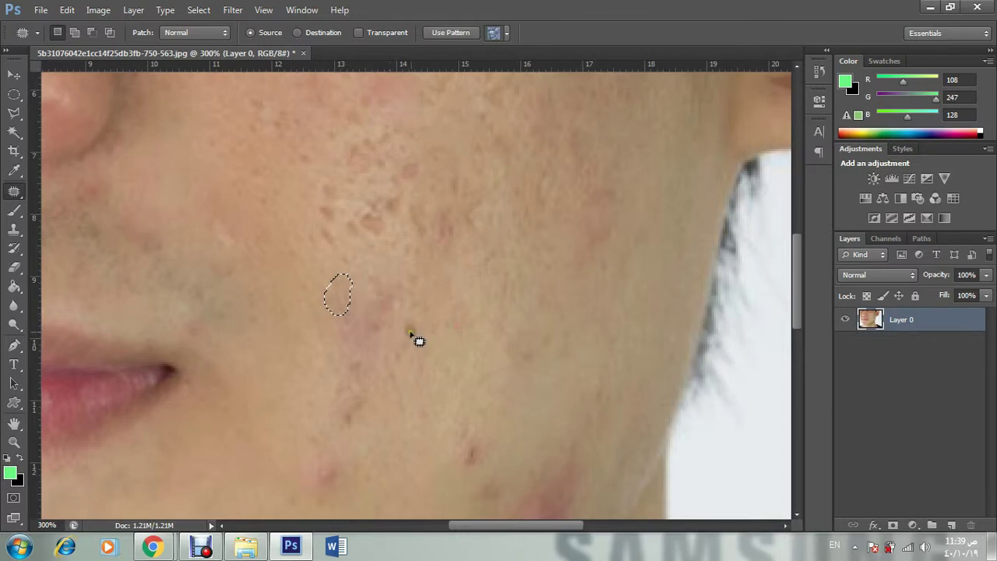
pyautogui.hotkey('ctrl', 'd')
pyautogui.moveTo(343, 474)
pyautogui.mouseDown()
pyautogui.moveTo(334, 491)
pyautogui.moveTo(338, 460)
pyautogui.moveTo(342, 475)
pyautogui.moveTo(393, 456)
pyautogui.mouseUp()
pyautogui.hotkey('ctrl', 'd')
# Step: Patch the remaining brown and reddish marks on the lower cheek beside the mouth corner with clean neighbouring skin
pyautogui.moveTo(363, 421)
pyautogui.mouseDown()
pyautogui.moveTo(338, 409)
pyautogui.moveTo(366, 391)
pyautogui.moveTo(364, 406)
pyautogui.moveTo(407, 418)
pyautogui.mouseUp()
pyautogui.moveTo(381, 372)
pyautogui.mouseDown()
pyautogui.moveTo(344, 384)
pyautogui.moveTo(348, 355)
pyautogui.moveTo(369, 356)
pyautogui.moveTo(369, 373)
pyautogui.moveTo(407, 404)
pyautogui.mouseUp()
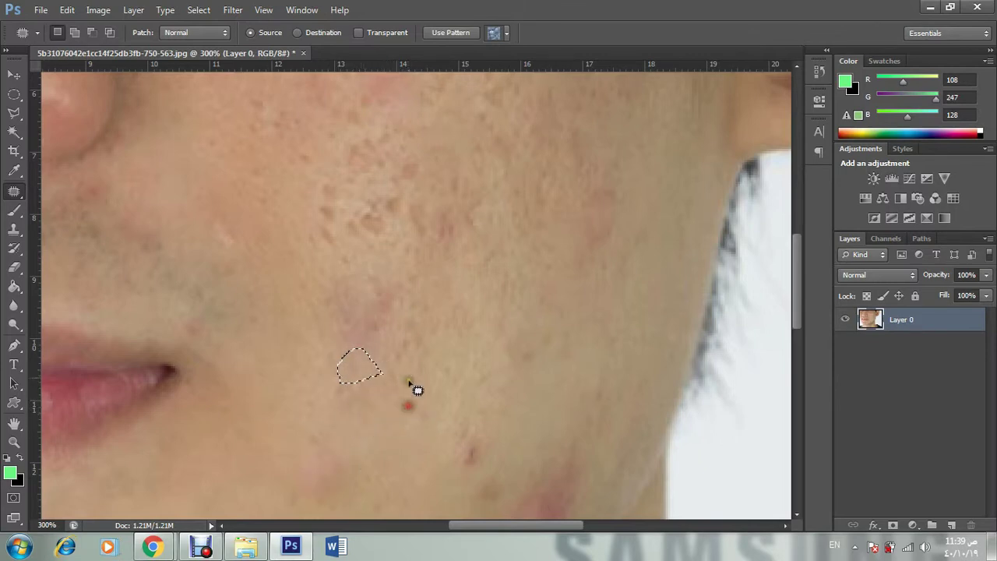
pyautogui.moveTo(402, 344)
pyautogui.mouseDown()
pyautogui.moveTo(368, 325)
pyautogui.moveTo(394, 322)
pyautogui.moveTo(387, 338)
pyautogui.moveTo(448, 354)
pyautogui.mouseUp()
pyautogui.moveTo(396, 310)
pyautogui.mouseDown()
pyautogui.moveTo(371, 311)
pyautogui.moveTo(395, 284)
pyautogui.moveTo(397, 306)
pyautogui.moveTo(474, 320)
pyautogui.mouseUp()
pyautogui.hotkey('ctrl', 'd')
# Step: Patch the small red spot and the faint brown mark on the lower cheek just above the jawline pimple
pyautogui.scroll(-2, 459, 401)
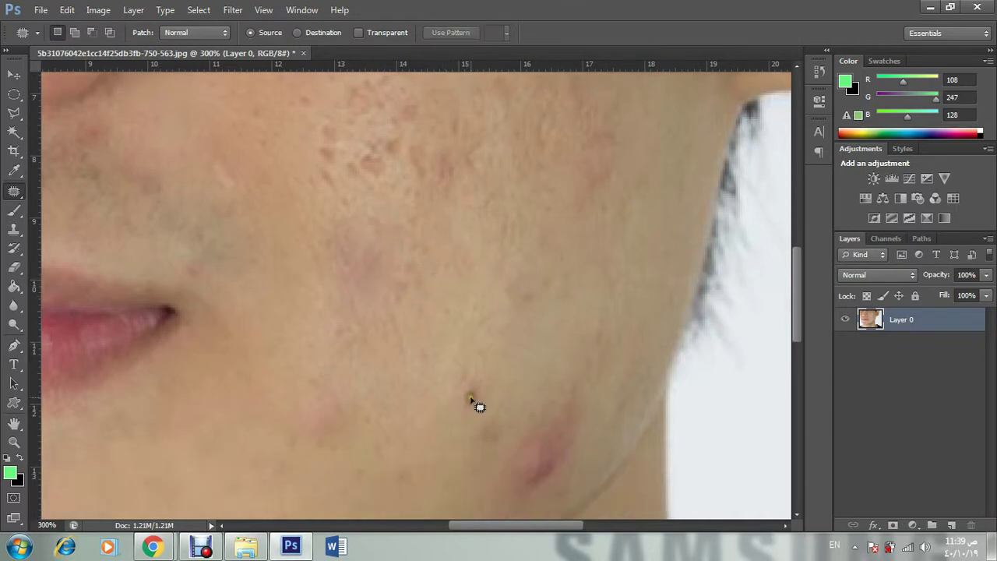
pyautogui.scroll(-2, 470, 398)
pyautogui.moveTo(486, 341)
pyautogui.mouseDown()
pyautogui.moveTo(462, 314)
pyautogui.moveTo(480, 328)
pyautogui.moveTo(506, 303)
pyautogui.moveTo(524, 319)
pyautogui.mouseUp()
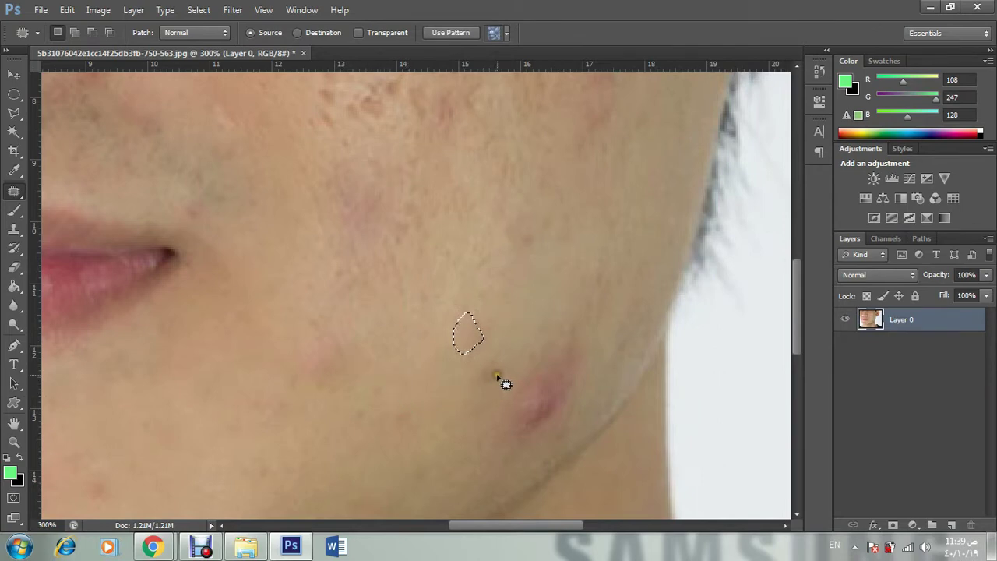
pyautogui.moveTo(503, 382)
pyautogui.mouseDown()
pyautogui.moveTo(484, 397)
pyautogui.moveTo(478, 360)
pyautogui.mouseUp()
pyautogui.moveTo(488, 364); pyautogui.dragTo(523, 302)
# Step: Patch the dark centre and upper edge of the red pimple near the jawline with clean neighbouring skin
pyautogui.moveTo(567, 383); pyautogui.dragTo(571, 405)
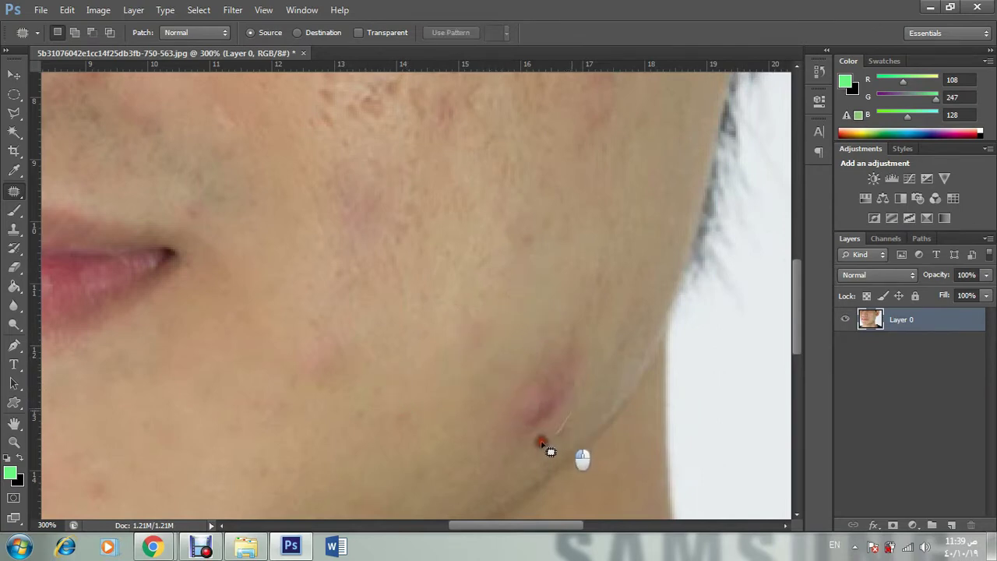
pyautogui.moveTo(543, 442)
pyautogui.mouseDown()
pyautogui.moveTo(526, 422)
pyautogui.moveTo(545, 397)
pyautogui.moveTo(547, 420)
pyautogui.moveTo(441, 425)
pyautogui.moveTo(441, 450)
pyautogui.mouseUp()
pyautogui.click(574, 374)
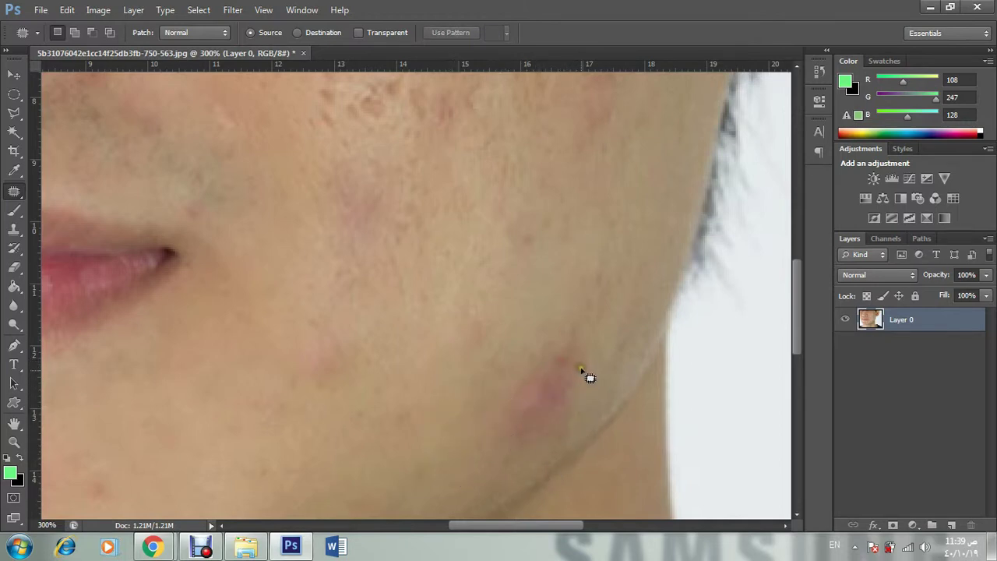
pyautogui.moveTo(578, 381)
pyautogui.mouseDown()
pyautogui.moveTo(539, 401)
pyautogui.moveTo(548, 364)
pyautogui.moveTo(578, 379)
pyautogui.mouseUp()
pyautogui.moveTo(558, 381); pyautogui.dragTo(618, 282)
# Step: Patch the remaining redness of the jawline pimple with smooth skin from the cheek above it
pyautogui.click(585, 352)
pyautogui.moveTo(553, 396)
pyautogui.mouseDown()
pyautogui.moveTo(512, 406)
pyautogui.moveTo(555, 377)
pyautogui.moveTo(555, 392)
pyautogui.moveTo(539, 402)
pyautogui.moveTo(512, 352)
pyautogui.moveTo(540, 325)
pyautogui.mouseUp()
pyautogui.click(571, 386)
pyautogui.moveTo(571, 386)
pyautogui.mouseDown()
pyautogui.moveTo(540, 409)
pyautogui.moveTo(533, 362)
pyautogui.moveTo(577, 346)
pyautogui.moveTo(622, 268)
pyautogui.mouseUp()
pyautogui.click(572, 407)
# Step: Patch the dark pore mark in the middle of the cheek with smoother skin from lower on the cheek
pyautogui.scroll(-1, 568, 400)
pyautogui.scroll(4, 561, 390)
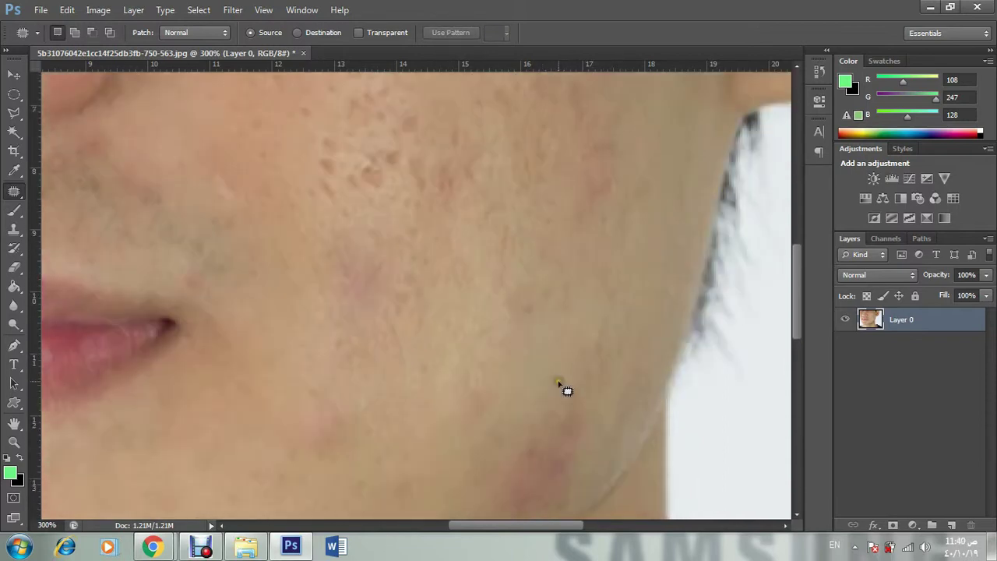
pyautogui.scroll(1, 547, 377)
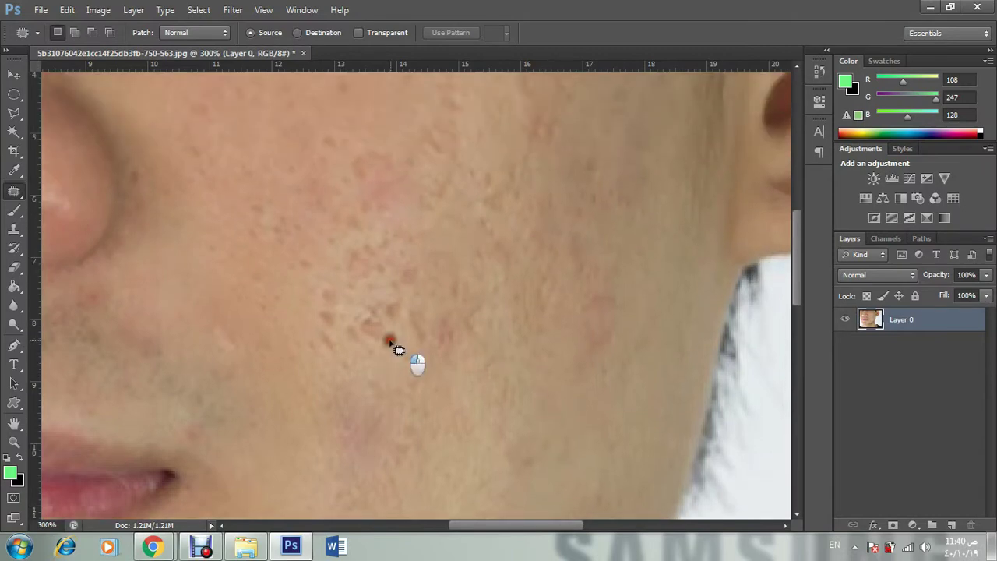
pyautogui.moveTo(392, 344)
pyautogui.mouseDown()
pyautogui.moveTo(362, 316)
pyautogui.moveTo(385, 322)
pyautogui.moveTo(417, 369)
pyautogui.moveTo(475, 423)
pyautogui.mouseUp()
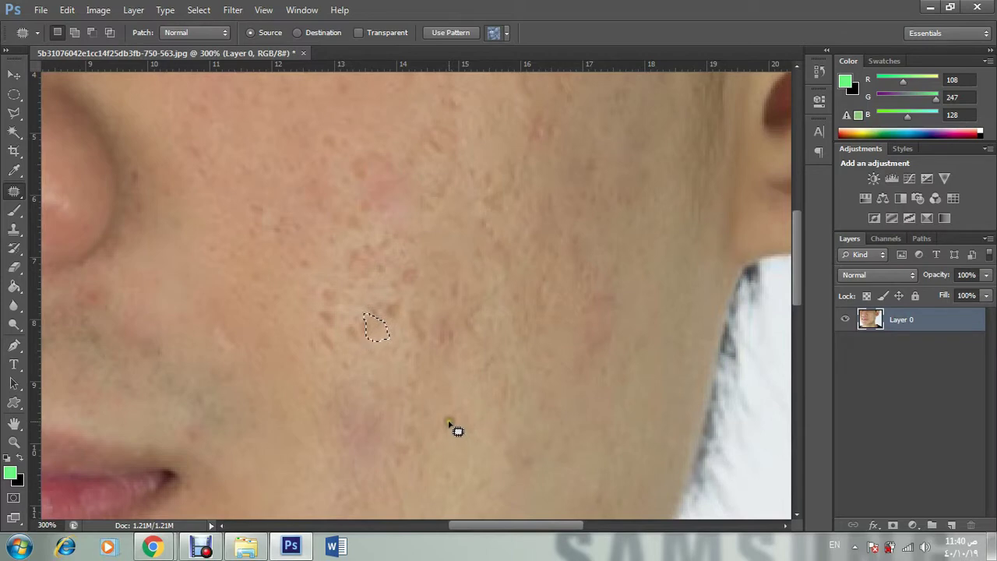
pyautogui.hotkey('ctrl', 'd')
# Step: Patch the brown and reddish marks on the ear side of the mid-cheek pores with smooth adjacent skin
pyautogui.moveTo(428, 319)
pyautogui.mouseDown()
pyautogui.moveTo(409, 336)
pyautogui.moveTo(420, 326)
pyautogui.moveTo(484, 396)
pyautogui.mouseUp()
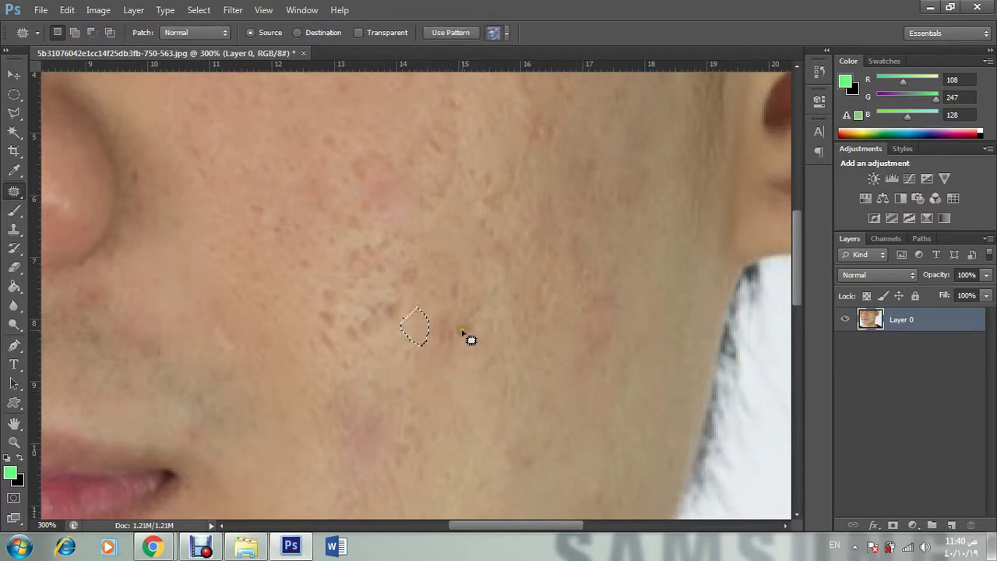
pyautogui.moveTo(442, 355)
pyautogui.mouseDown()
pyautogui.moveTo(430, 314)
pyautogui.moveTo(450, 317)
pyautogui.moveTo(480, 396)
pyautogui.mouseUp()
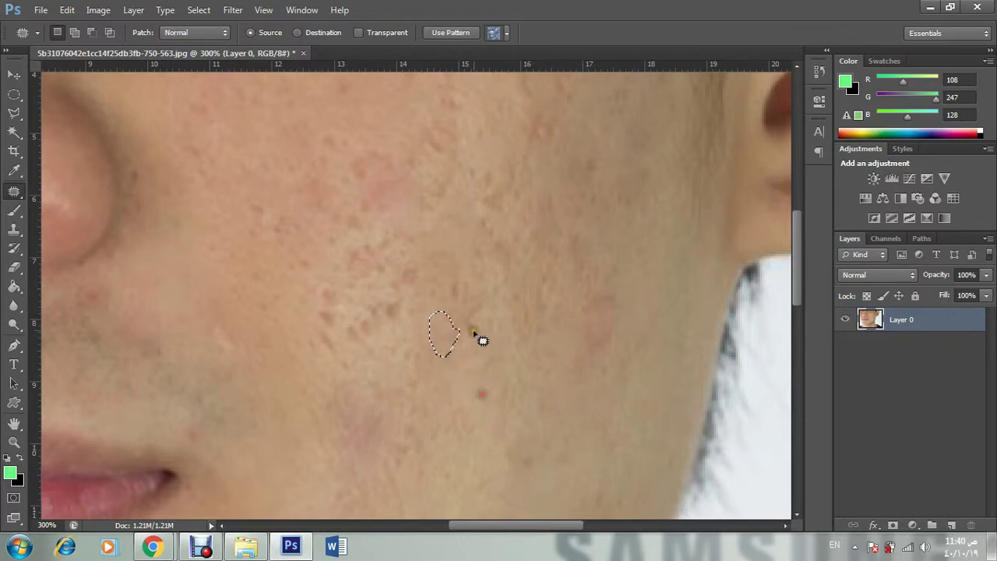
pyautogui.moveTo(485, 318)
pyautogui.mouseDown()
pyautogui.moveTo(477, 329)
pyautogui.moveTo(460, 314)
pyautogui.moveTo(481, 312)
pyautogui.moveTo(574, 410)
pyautogui.moveTo(493, 292)
pyautogui.moveTo(438, 294)
pyautogui.mouseUp()
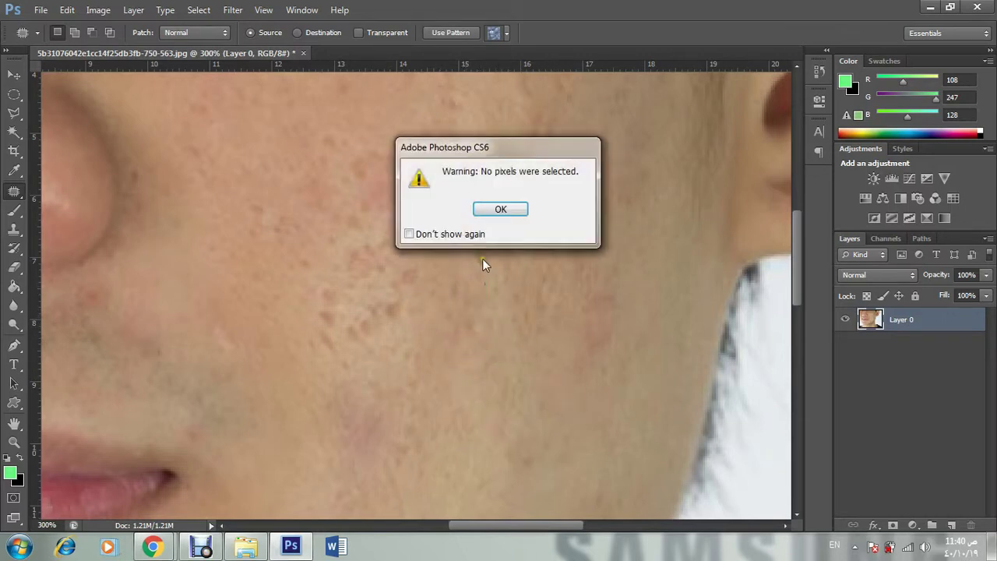
pyautogui.click(498, 212)
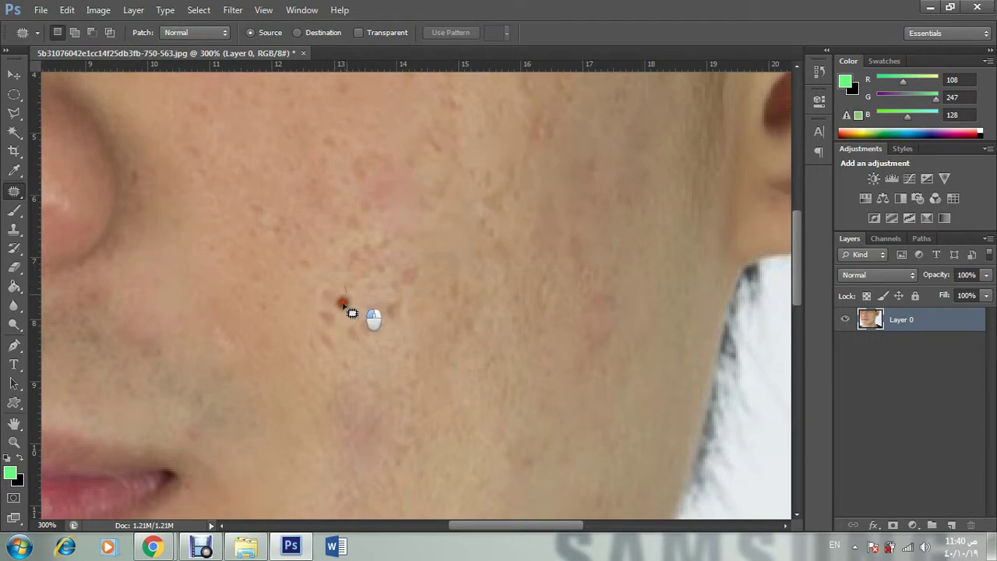
# Step: Patch the brown pore marks on the nose side of the mid-cheek with clean skin nearer the nose
pyautogui.moveTo(344, 304)
pyautogui.mouseDown()
pyautogui.moveTo(316, 302)
pyautogui.moveTo(342, 289)
pyautogui.moveTo(343, 302)
pyautogui.mouseUp()
pyautogui.moveTo(327, 290)
pyautogui.mouseDown()
pyautogui.moveTo(286, 320)
pyautogui.moveTo(334, 335)
pyautogui.moveTo(318, 329)
pyautogui.moveTo(339, 309)
pyautogui.mouseUp()
pyautogui.hotkey('ctrl', 'd')
pyautogui.moveTo(328, 316)
pyautogui.mouseDown()
pyautogui.moveTo(303, 332)
pyautogui.moveTo(270, 333)
pyautogui.mouseUp()
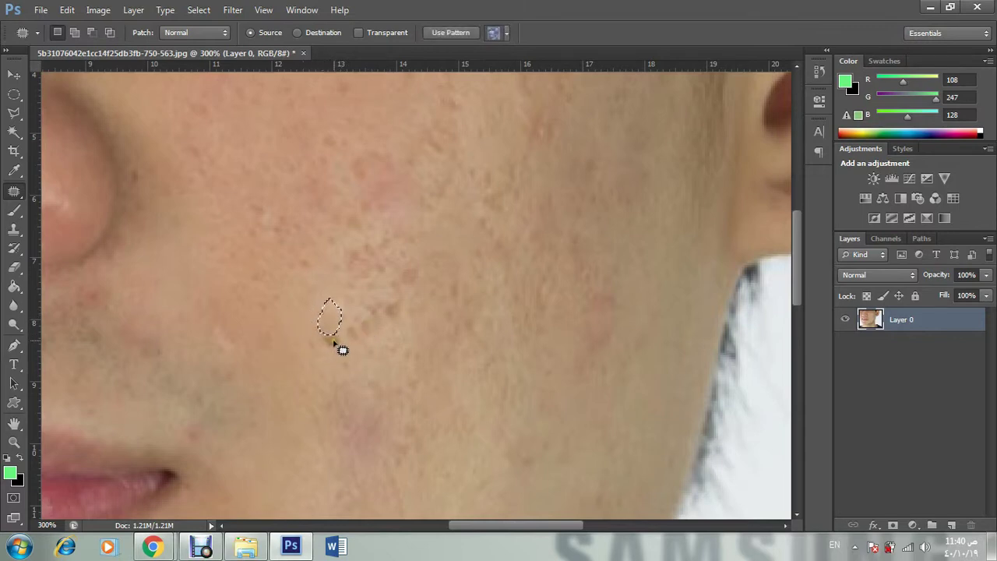
pyautogui.moveTo(341, 342)
pyautogui.mouseDown()
pyautogui.moveTo(316, 345)
pyautogui.moveTo(324, 331)
pyautogui.moveTo(321, 345)
pyautogui.moveTo(279, 351)
pyautogui.mouseUp()
pyautogui.moveTo(381, 334)
pyautogui.mouseDown()
pyautogui.moveTo(371, 344)
pyautogui.moveTo(337, 320)
pyautogui.moveTo(381, 333)
pyautogui.moveTo(315, 302)
pyautogui.moveTo(304, 310)
pyautogui.mouseUp()
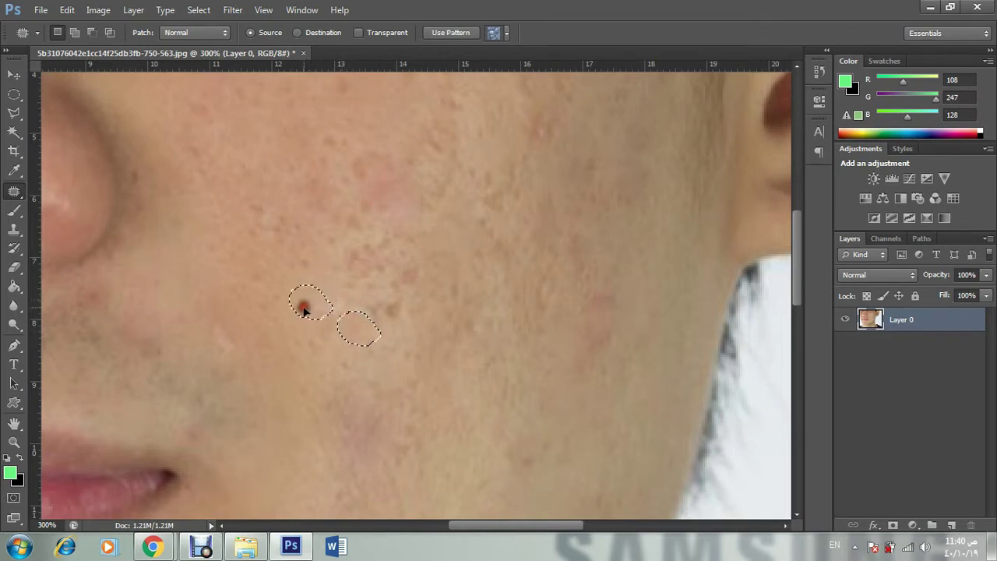
# Step: Patch the remaining dark pore and the reddish marks just above it on the mid-cheek with even skin
pyautogui.moveTo(406, 314)
pyautogui.mouseDown()
pyautogui.moveTo(391, 321)
pyautogui.moveTo(392, 302)
pyautogui.moveTo(462, 395)
pyautogui.moveTo(441, 305)
pyautogui.moveTo(399, 271)
pyautogui.moveTo(411, 279)
pyautogui.moveTo(428, 266)
pyautogui.mouseUp()
pyautogui.hotkey('ctrl', 'd')
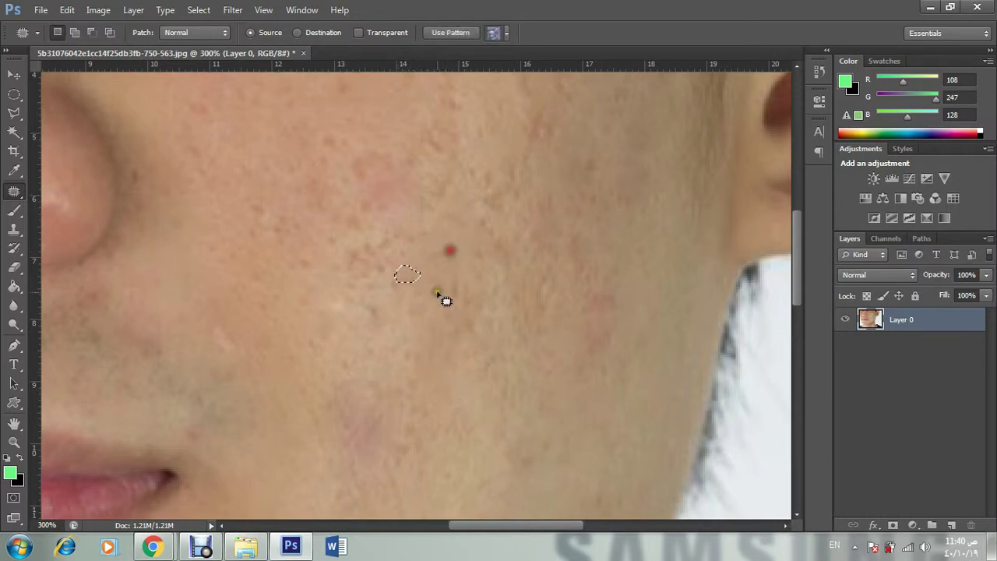
pyautogui.moveTo(427, 302)
pyautogui.mouseDown()
pyautogui.moveTo(396, 274)
pyautogui.moveTo(357, 266)
pyautogui.moveTo(367, 237)
pyautogui.moveTo(375, 260)
pyautogui.moveTo(306, 290)
pyautogui.moveTo(322, 294)
pyautogui.mouseUp()
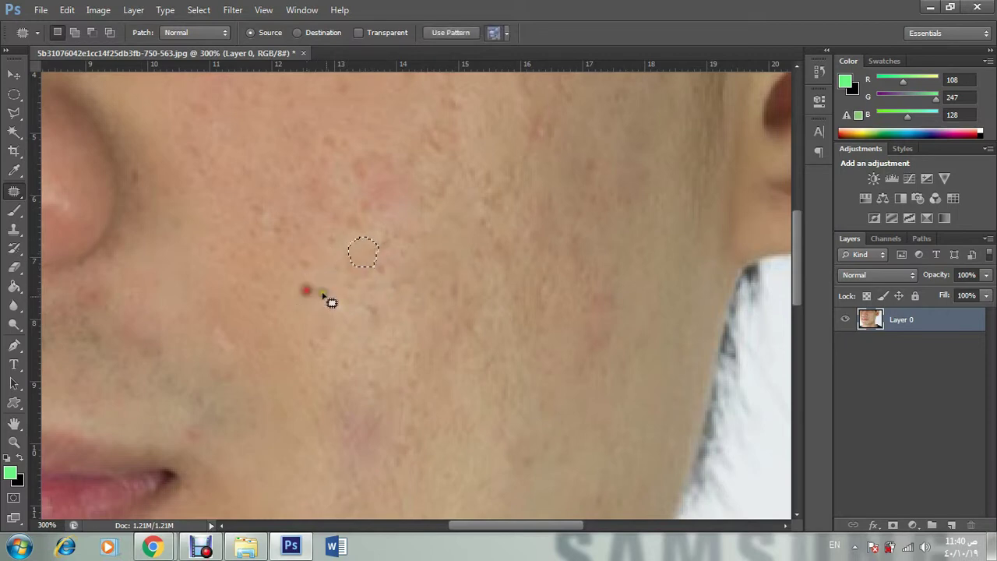
pyautogui.click(313, 239)
pyautogui.moveTo(360, 234)
pyautogui.mouseDown()
pyautogui.moveTo(370, 217)
pyautogui.moveTo(346, 225)
pyautogui.moveTo(423, 223)
pyautogui.moveTo(457, 241)
pyautogui.moveTo(382, 237)
pyautogui.moveTo(374, 214)
pyautogui.moveTo(359, 209)
pyautogui.moveTo(375, 190)
pyautogui.moveTo(378, 210)
pyautogui.moveTo(431, 198)
pyautogui.moveTo(427, 222)
pyautogui.moveTo(455, 237)
pyautogui.mouseUp()
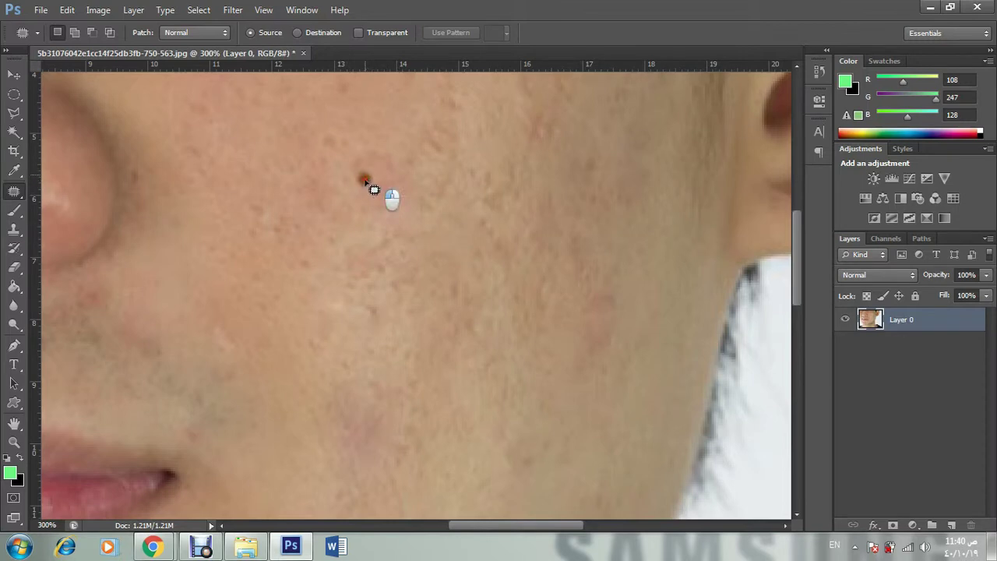
# Step: Patch the pink area on the upper cheek and the small spot above it, then clear the selection
pyautogui.moveTo(366, 181)
pyautogui.mouseDown()
pyautogui.moveTo(356, 186)
pyautogui.moveTo(372, 194)
pyautogui.moveTo(363, 178)
pyautogui.moveTo(392, 115)
pyautogui.mouseUp()
pyautogui.click(370, 201)
pyautogui.moveTo(331, 154)
pyautogui.mouseDown()
pyautogui.moveTo(340, 127)
pyautogui.moveTo(339, 145)
pyautogui.moveTo(376, 124)
pyautogui.mouseUp()
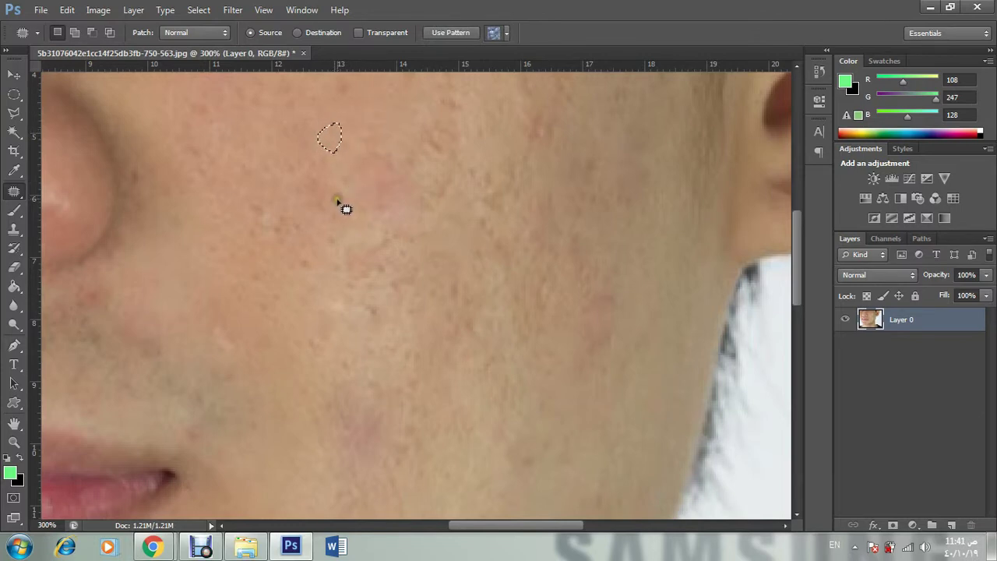
pyautogui.hotkey('ctrl', 'shift', 's')
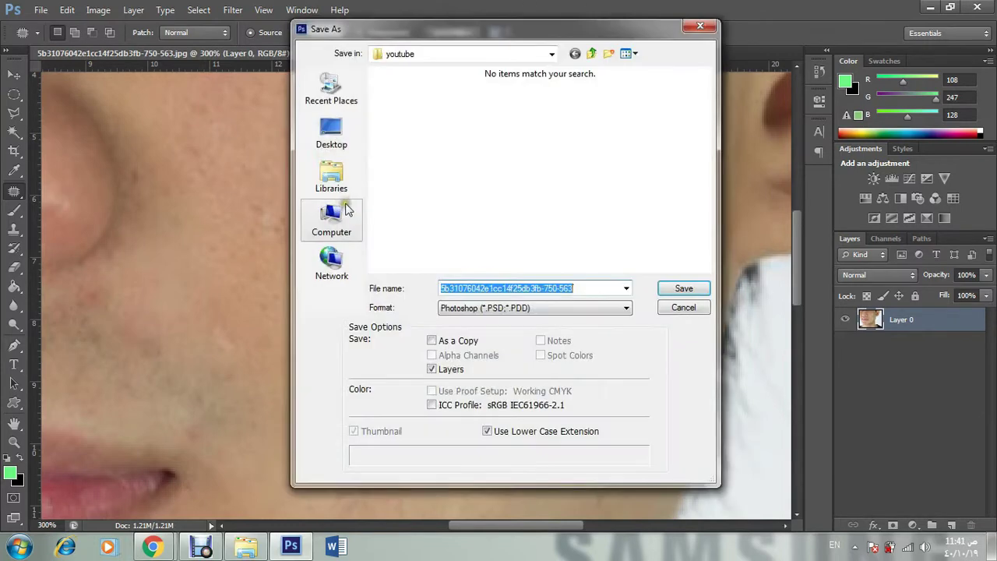
pyautogui.click(717, 25)
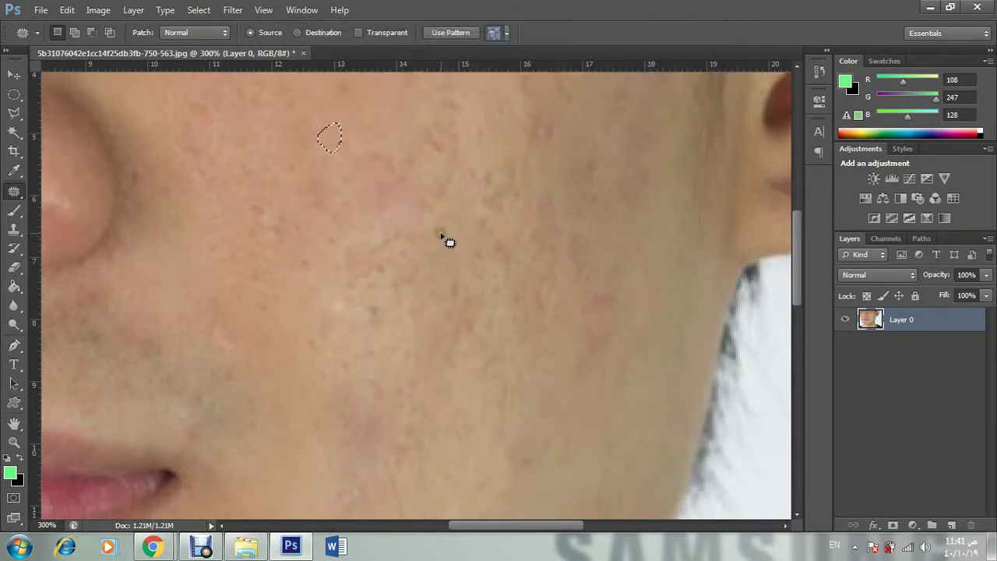
pyautogui.click(440, 236)
# Step: Patch the light reddish blemish between the nose and the mouth corner with smooth skin above it
pyautogui.scroll(4, 450, 237)
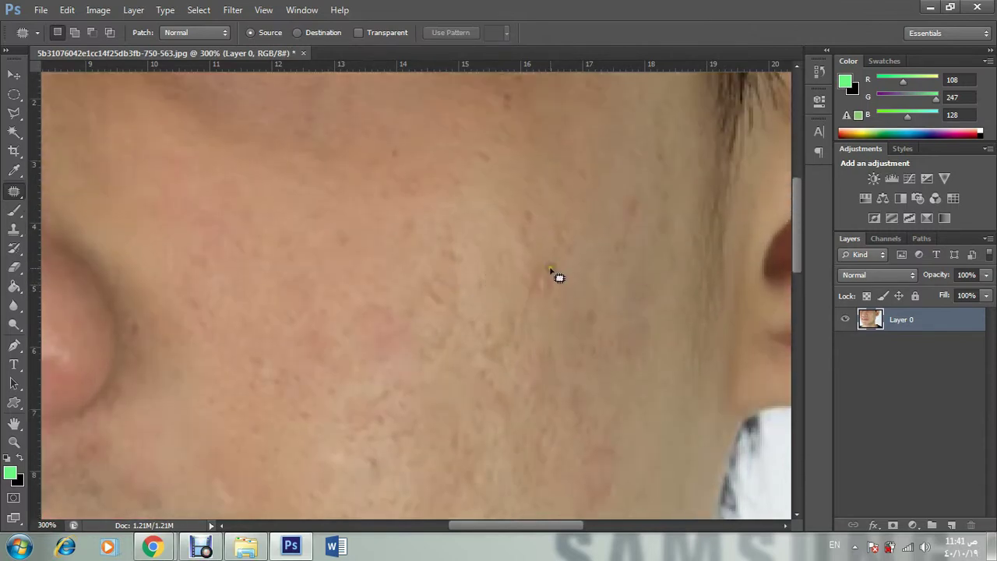
pyautogui.scroll(-4, 362, 319)
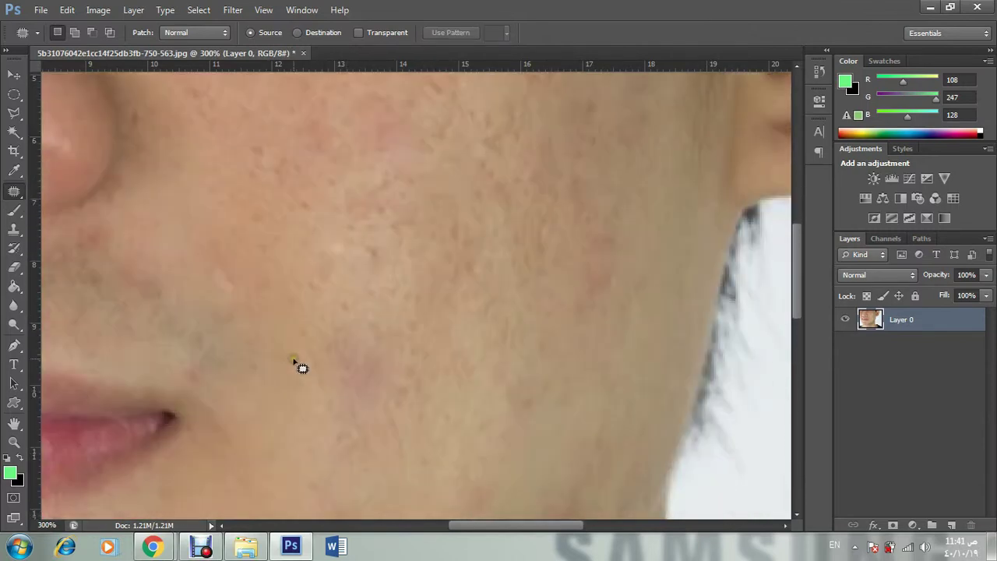
pyautogui.moveTo(211, 272)
pyautogui.mouseDown()
pyautogui.moveTo(241, 296)
pyautogui.moveTo(213, 269)
pyautogui.moveTo(228, 228)
pyautogui.mouseUp()
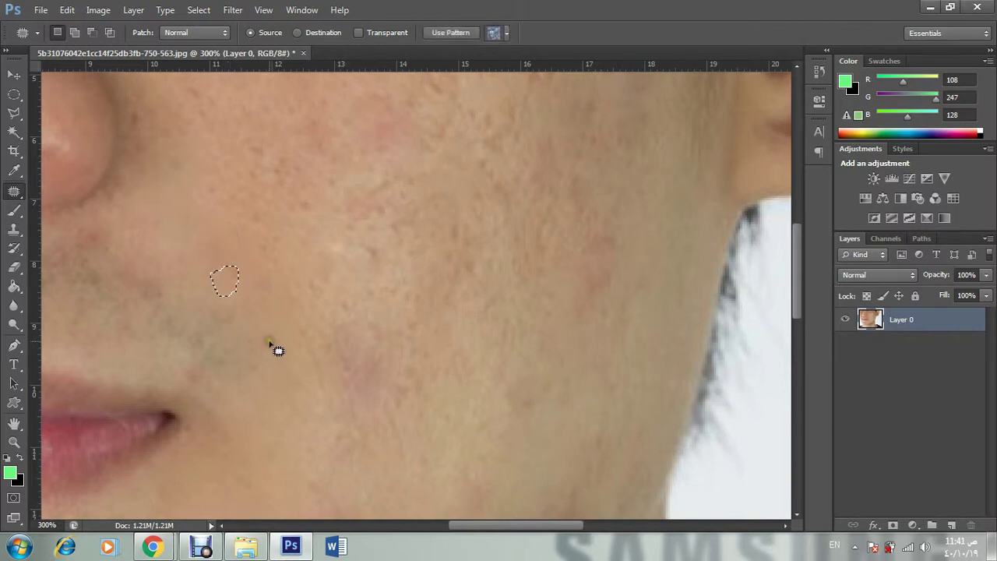
pyautogui.hotkey('ctrl', 's')
pyautogui.press('Escape')
pyautogui.click(272, 335)
# Step: Patch the small dark mid-cheek mark and part of the purplish patch below it with clean skin
pyautogui.moveTo(381, 259)
pyautogui.mouseDown()
pyautogui.moveTo(363, 240)
pyautogui.moveTo(286, 311)
pyautogui.mouseUp()
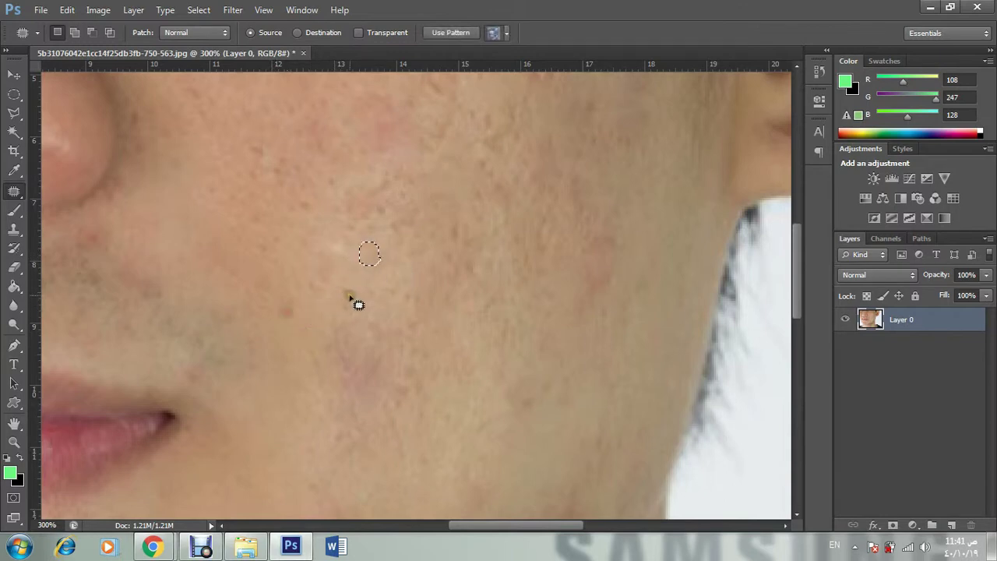
pyautogui.moveTo(374, 363)
pyautogui.mouseDown()
pyautogui.moveTo(352, 379)
pyautogui.moveTo(351, 336)
pyautogui.moveTo(350, 350)
pyautogui.moveTo(373, 306)
pyautogui.moveTo(389, 298)
pyautogui.mouseUp()
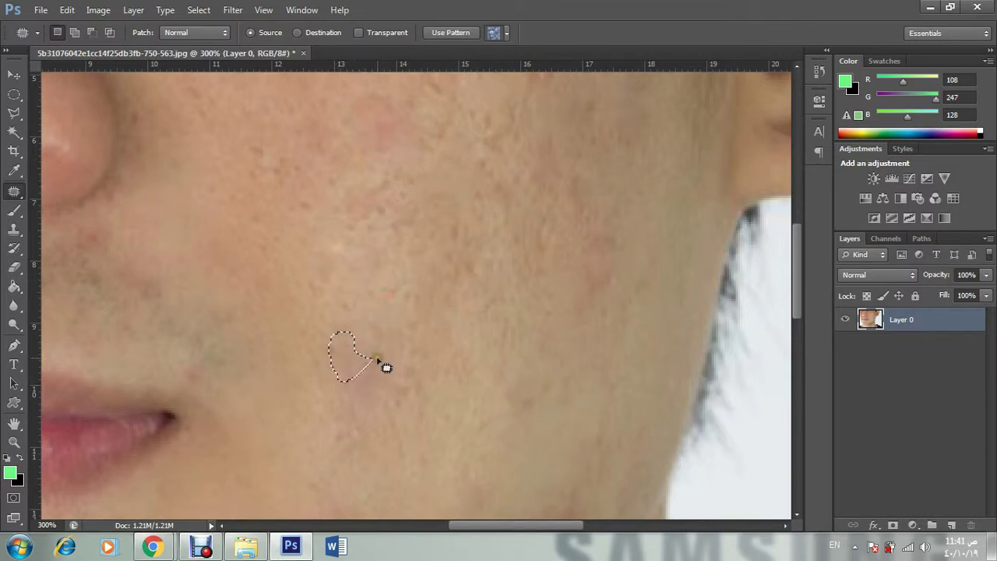
pyautogui.click(376, 360)
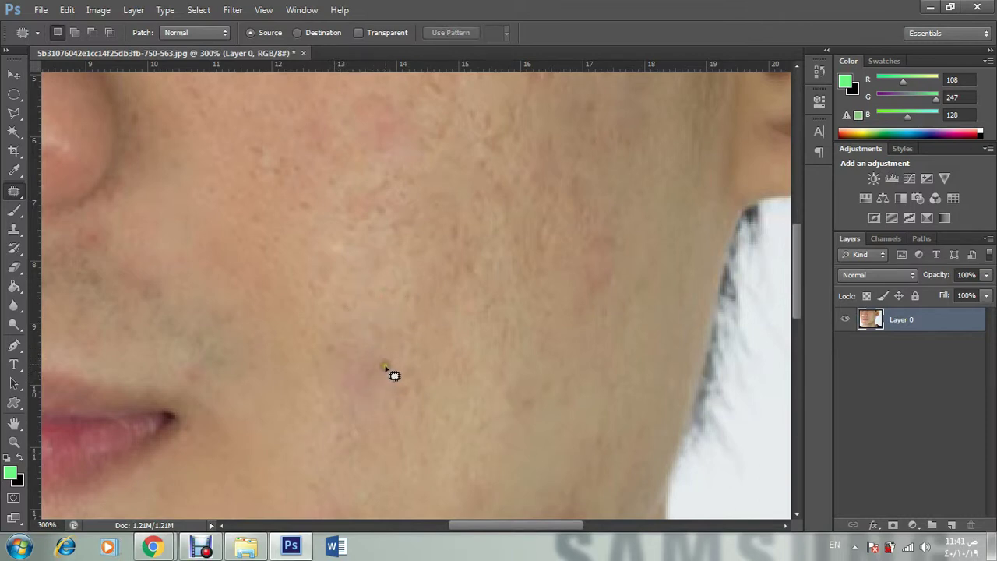
# Step: Patch the reddish spots on the outer cheek in front of the ear with clean neighbouring skin
pyautogui.scroll(3, 429, 342)
pyautogui.scroll(4, 631, 335)
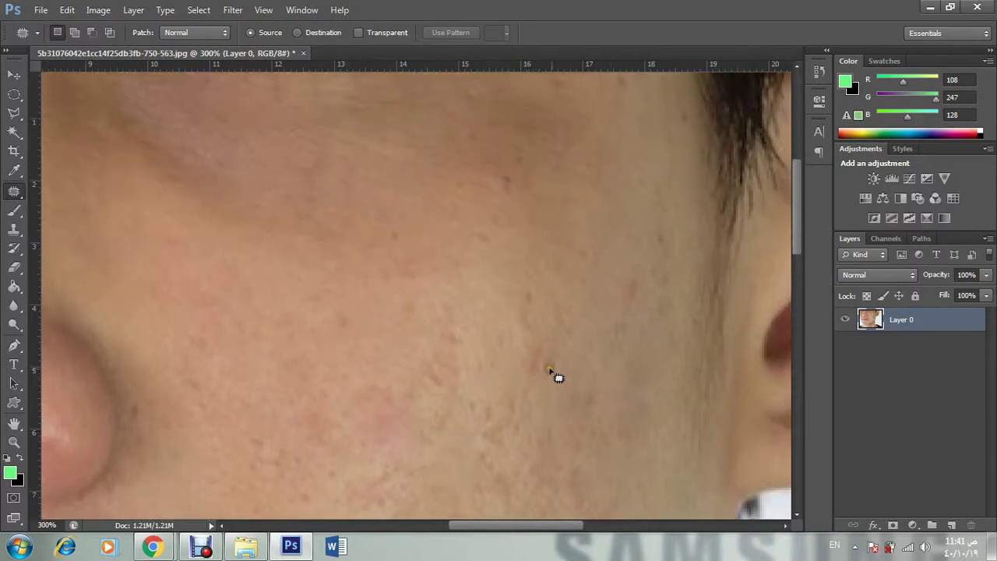
pyautogui.moveTo(549, 370)
pyautogui.mouseDown()
pyautogui.moveTo(533, 346)
pyautogui.moveTo(556, 356)
pyautogui.moveTo(548, 353)
pyautogui.moveTo(596, 304)
pyautogui.mouseUp()
pyautogui.moveTo(574, 338)
pyautogui.mouseDown()
pyautogui.moveTo(555, 328)
pyautogui.moveTo(582, 320)
pyautogui.moveTo(576, 338)
pyautogui.moveTo(601, 311)
pyautogui.moveTo(641, 304)
pyautogui.moveTo(646, 272)
pyautogui.moveTo(597, 304)
pyautogui.moveTo(662, 323)
pyautogui.mouseUp()
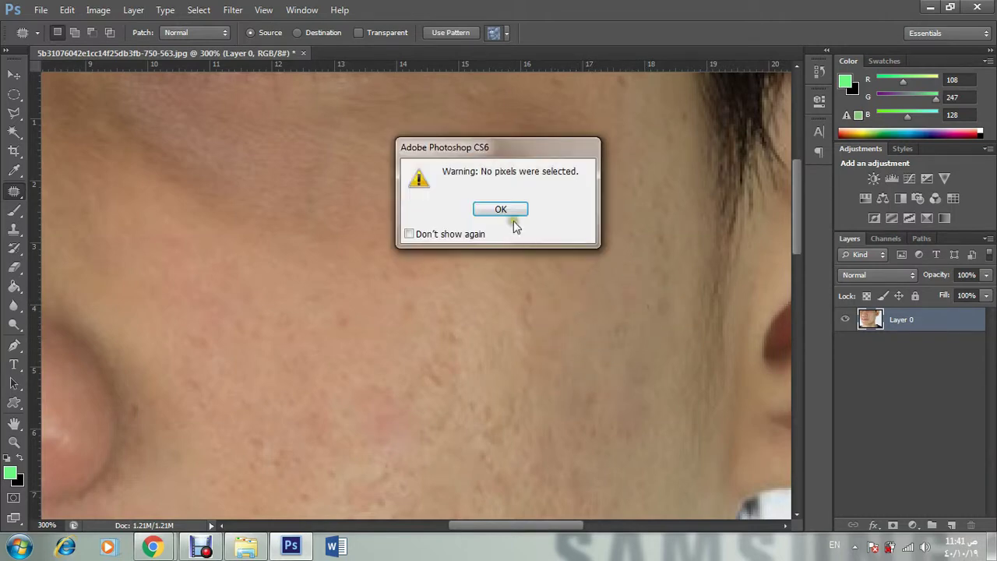
pyautogui.click(501, 210)
pyautogui.moveTo(636, 333)
pyautogui.mouseDown()
pyautogui.moveTo(615, 315)
pyautogui.moveTo(632, 335)
pyautogui.moveTo(548, 308)
pyautogui.mouseUp()
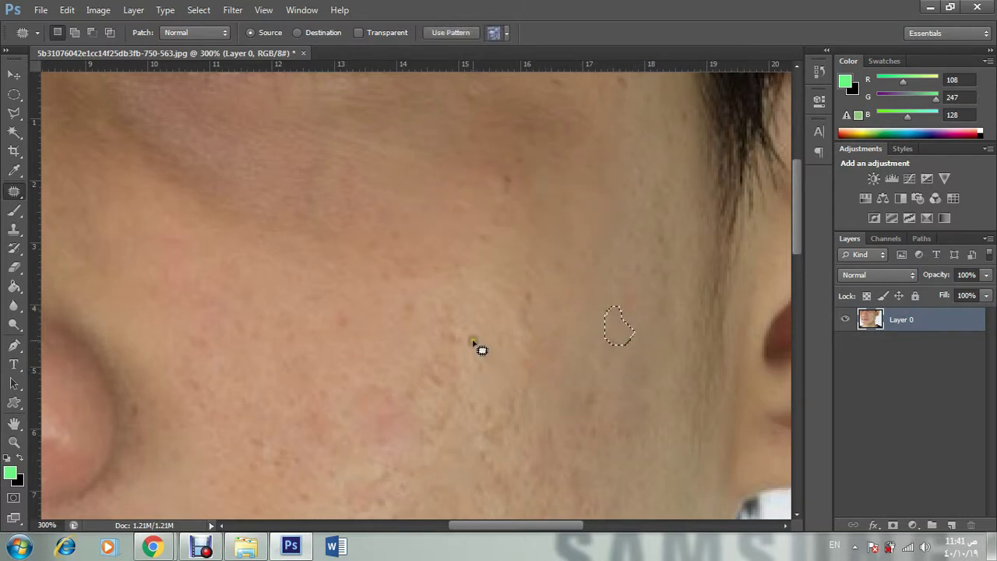
# Step: Patch the brown marks on the upper cheek and the dark spot below the outer eye corner
pyautogui.moveTo(473, 342)
pyautogui.mouseDown()
pyautogui.moveTo(459, 345)
pyautogui.moveTo(447, 325)
pyautogui.moveTo(484, 304)
pyautogui.mouseUp()
pyautogui.click(458, 381)
pyautogui.moveTo(455, 385)
pyautogui.mouseDown()
pyautogui.moveTo(428, 381)
pyautogui.moveTo(427, 368)
pyautogui.moveTo(446, 380)
pyautogui.moveTo(445, 360)
pyautogui.moveTo(485, 321)
pyautogui.mouseUp()
pyautogui.moveTo(472, 363)
pyautogui.mouseDown()
pyautogui.moveTo(452, 380)
pyautogui.moveTo(501, 298)
pyautogui.moveTo(535, 290)
pyautogui.moveTo(519, 291)
pyautogui.moveTo(496, 263)
pyautogui.mouseUp()
pyautogui.moveTo(520, 188)
pyautogui.mouseDown()
pyautogui.moveTo(501, 178)
pyautogui.moveTo(538, 206)
pyautogui.mouseUp()
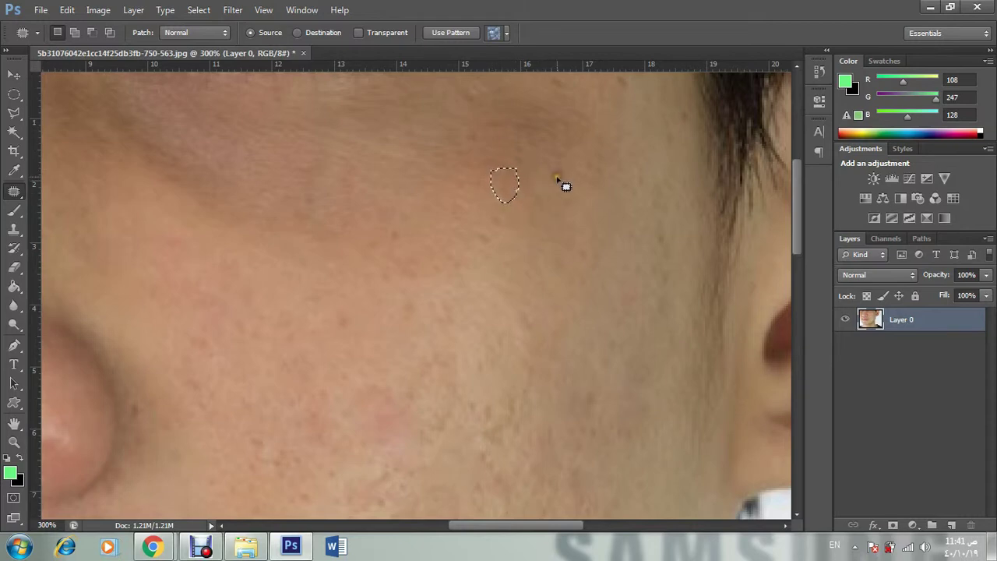
pyautogui.hotkey('ctrl', 'd')
# Step: Patch the cluster of brown pore marks on the outer cheek, level with the nose tip, with smoother skin
pyautogui.scroll(3, 560, 206)
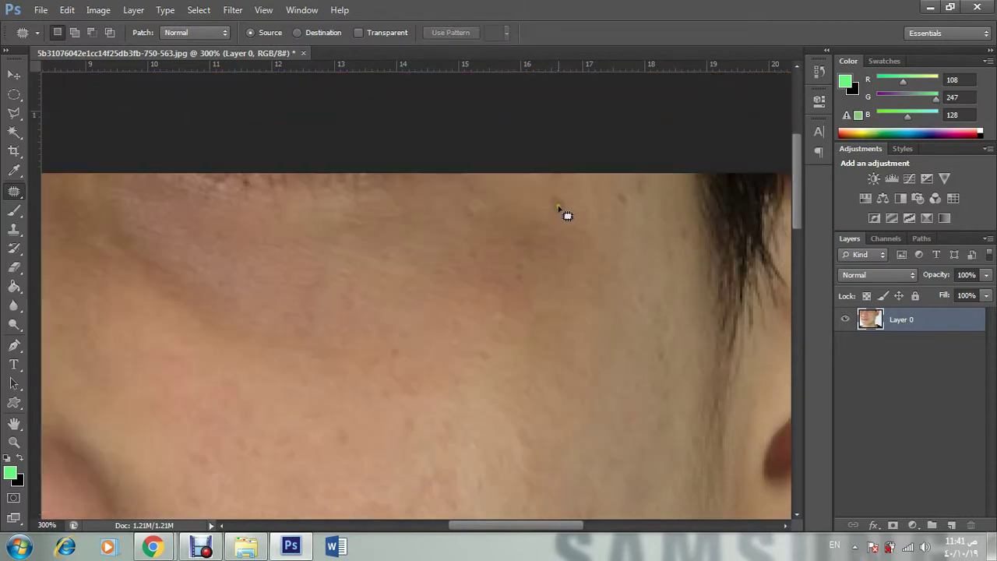
pyautogui.scroll(-5, 211, 330)
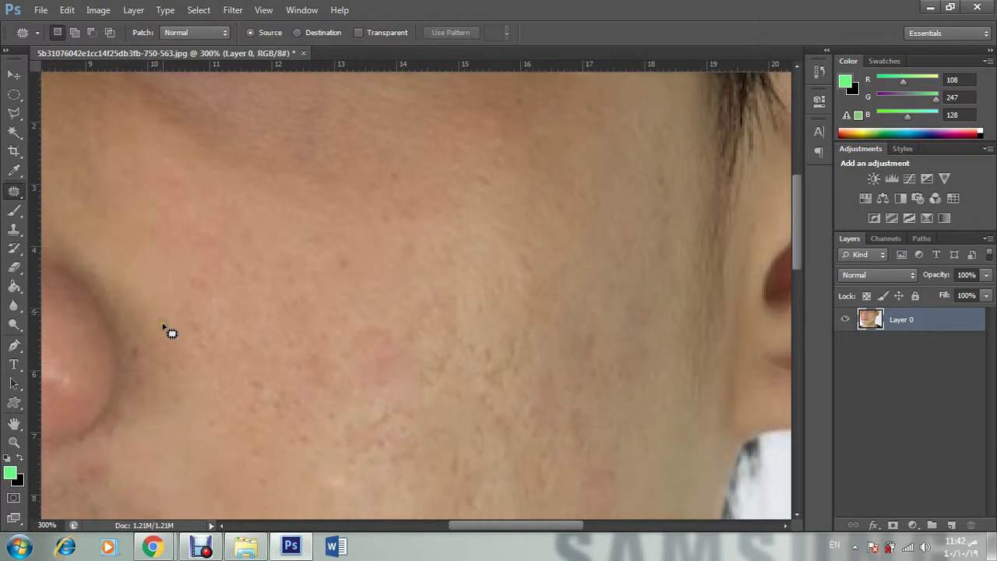
pyautogui.scroll(-4, 163, 332)
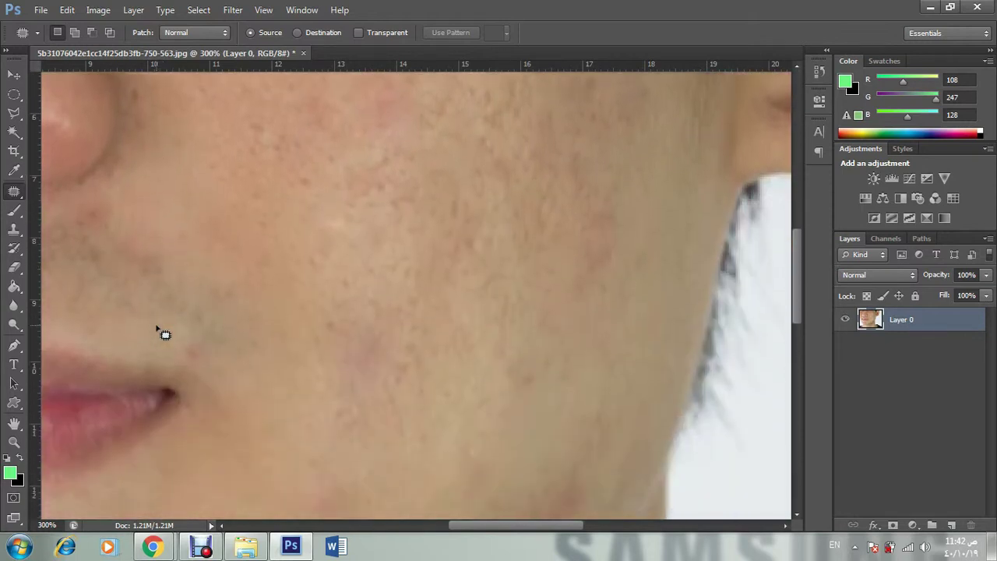
pyautogui.scroll(1, 421, 247)
pyautogui.moveTo(505, 168)
pyautogui.mouseDown()
pyautogui.moveTo(483, 148)
pyautogui.moveTo(532, 207)
pyautogui.moveTo(563, 326)
pyautogui.moveTo(545, 379)
pyautogui.moveTo(550, 352)
pyautogui.mouseUp()
pyautogui.moveTo(528, 147)
pyautogui.mouseDown()
pyautogui.moveTo(498, 137)
pyautogui.moveTo(523, 134)
pyautogui.moveTo(561, 369)
pyautogui.mouseUp()
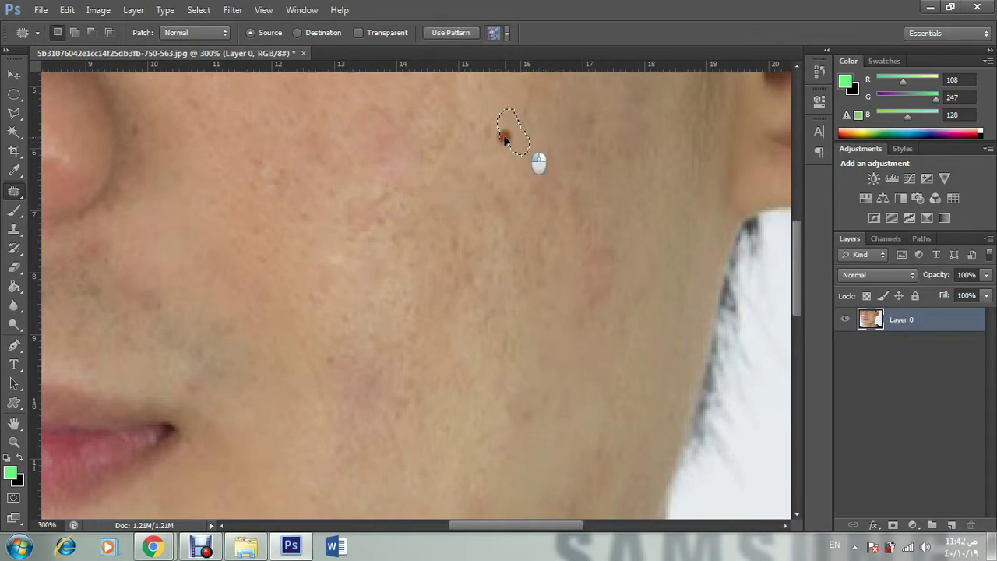
pyautogui.moveTo(504, 139); pyautogui.dragTo(472, 152)
pyautogui.hotkey('ctrl', 'd')
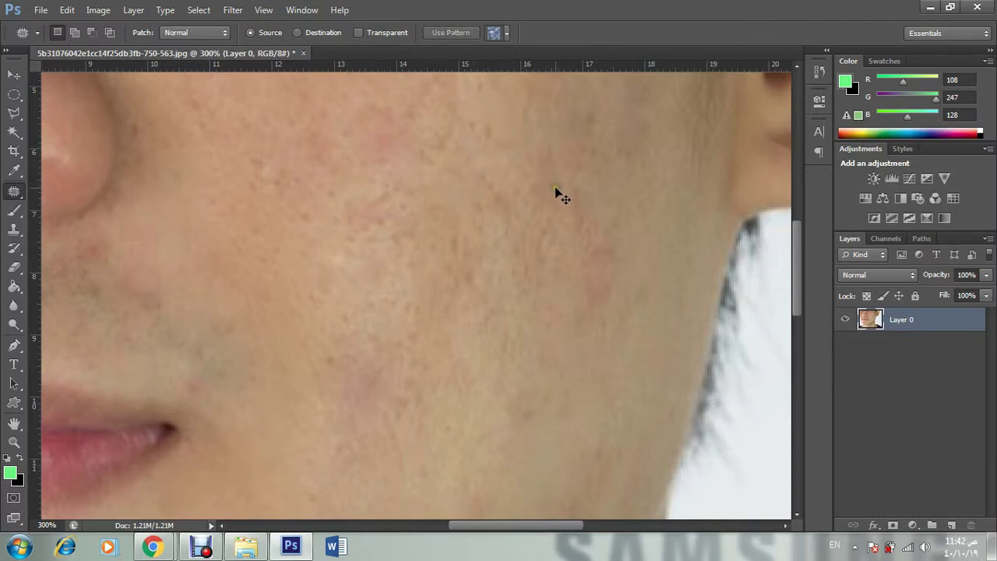
pyautogui.moveTo(500, 137)
pyautogui.mouseDown()
pyautogui.moveTo(478, 138)
pyautogui.moveTo(494, 133)
pyautogui.mouseUp()
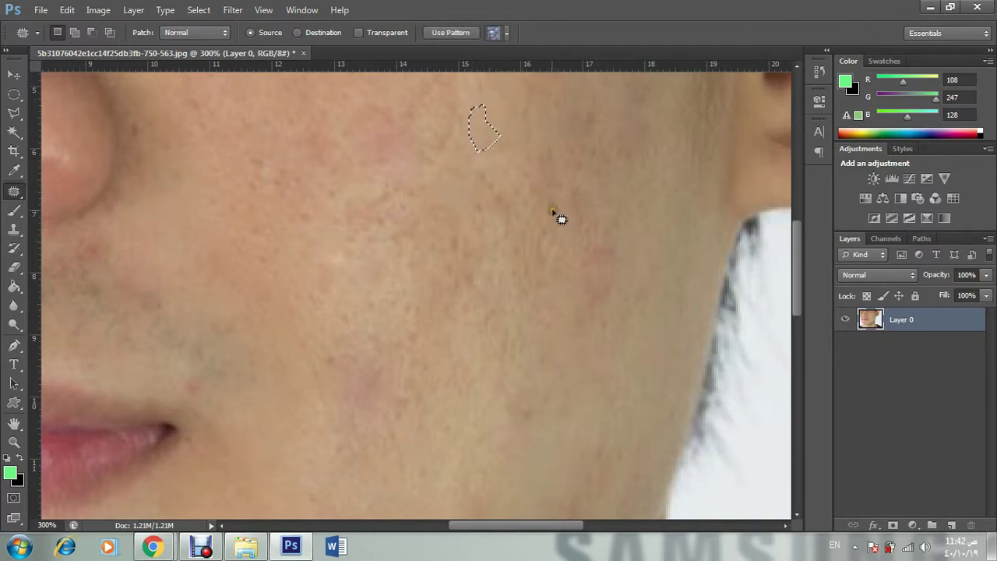
# Step: Patch the red pimple on the far side of the chin and the small reddish mark just below it with clean neighbouring skin
pyautogui.scroll(-5, 573, 306)
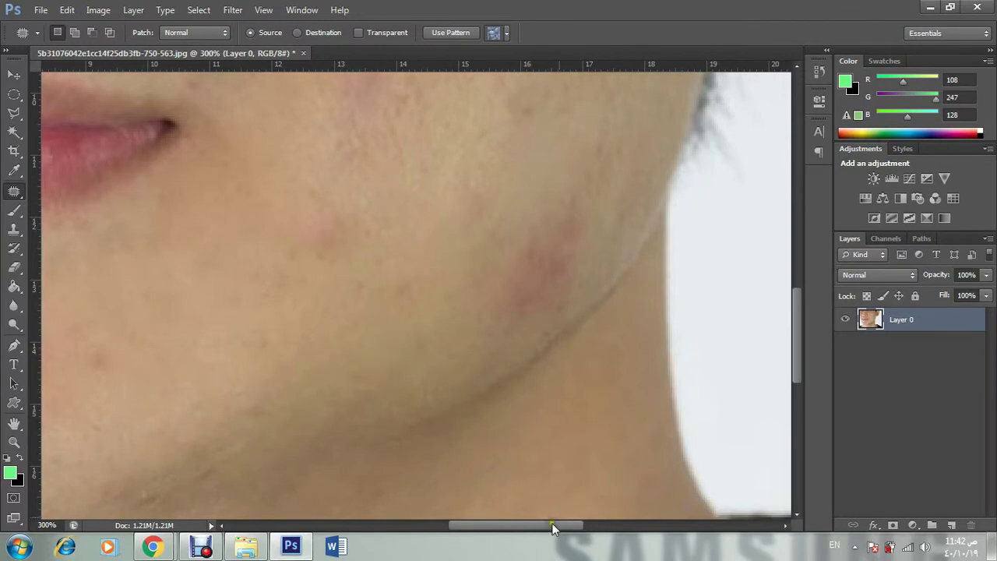
pyautogui.moveTo(551, 525); pyautogui.dragTo(454, 498)
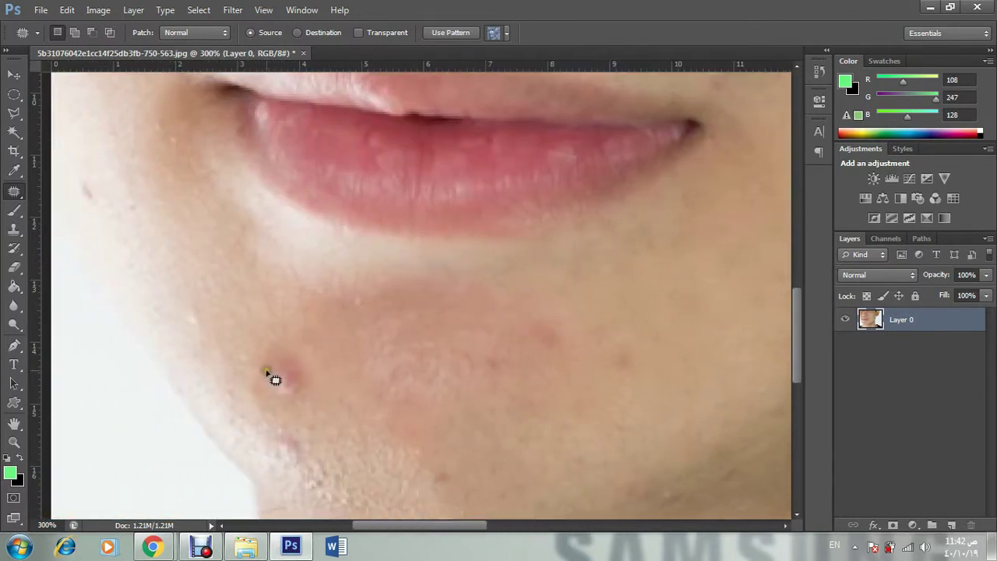
pyautogui.moveTo(297, 387)
pyautogui.mouseDown()
pyautogui.moveTo(292, 396)
pyautogui.moveTo(271, 363)
pyautogui.moveTo(291, 356)
pyautogui.moveTo(318, 371)
pyautogui.moveTo(345, 390)
pyautogui.moveTo(336, 403)
pyautogui.mouseUp()
pyautogui.hotkey('ctrl', 'd')
pyautogui.moveTo(310, 462)
pyautogui.mouseDown()
pyautogui.moveTo(289, 451)
pyautogui.moveTo(348, 445)
pyautogui.mouseUp()
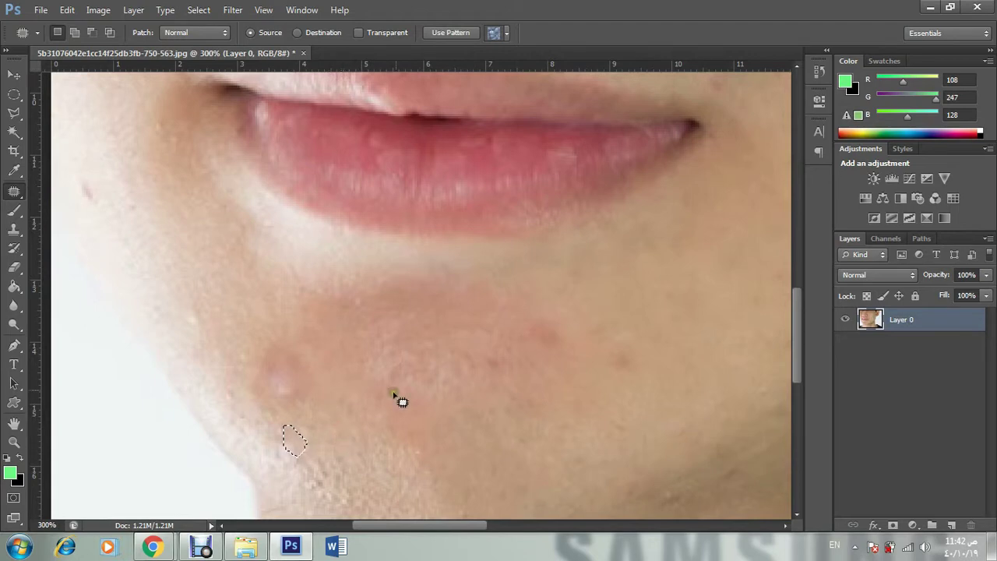
# Step: Patch the red spot and the small brown spot on the near side of the chin with clear skin from just above
pyautogui.moveTo(562, 356)
pyautogui.mouseDown()
pyautogui.moveTo(543, 339)
pyautogui.moveTo(560, 333)
pyautogui.moveTo(561, 345)
pyautogui.mouseUp()
pyautogui.moveTo(558, 339); pyautogui.dragTo(579, 300)
pyautogui.moveTo(651, 365)
pyautogui.mouseDown()
pyautogui.moveTo(641, 389)
pyautogui.moveTo(636, 358)
pyautogui.moveTo(661, 293)
pyautogui.mouseUp()
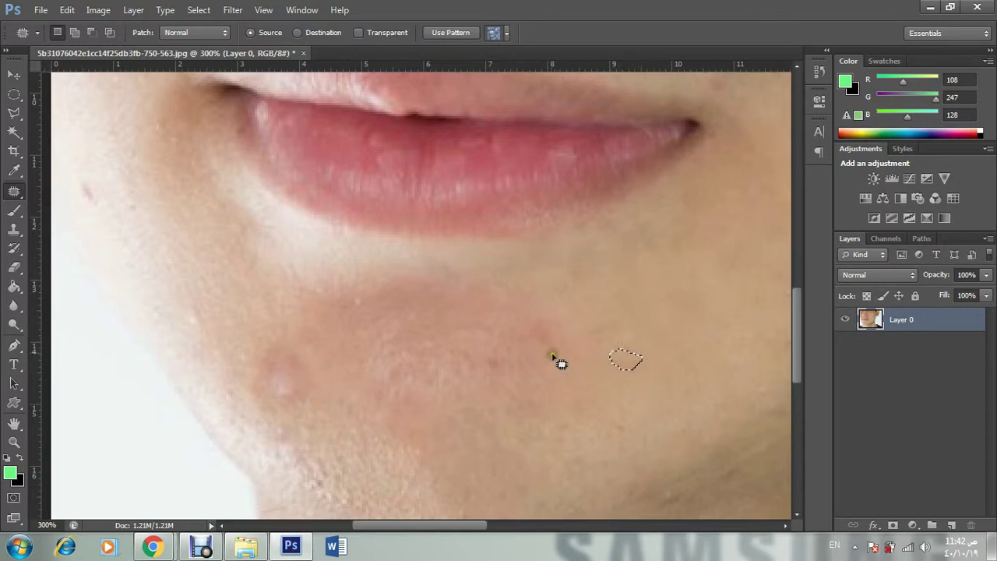
# Step: Patch the pimple's leftover trace on the far side of the chin and the small red mark near the far jaw edge
pyautogui.moveTo(306, 387)
pyautogui.mouseDown()
pyautogui.moveTo(291, 413)
pyautogui.moveTo(280, 356)
pyautogui.moveTo(289, 397)
pyautogui.moveTo(379, 403)
pyautogui.moveTo(388, 426)
pyautogui.mouseUp()
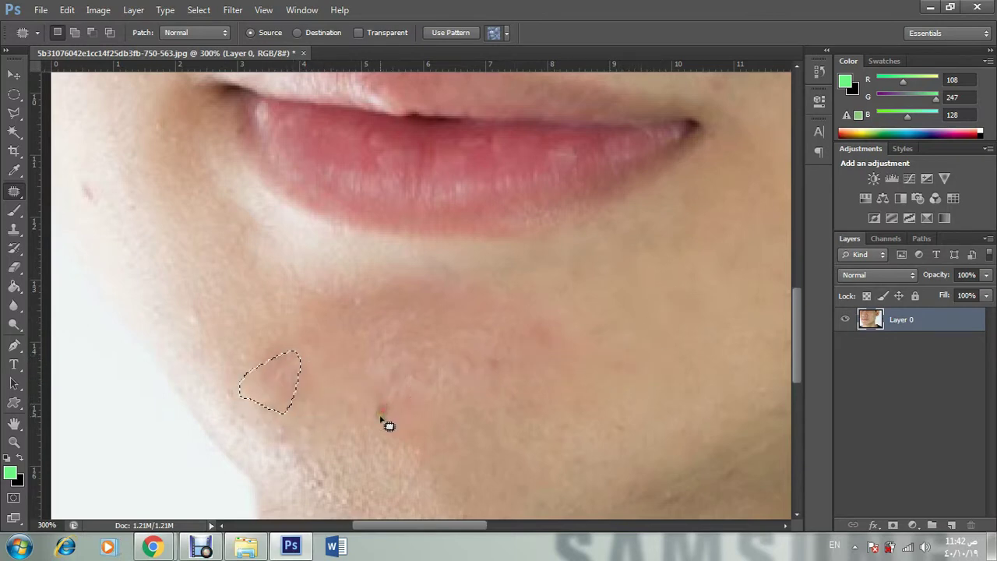
pyautogui.hotkey('ctrl', 'd')
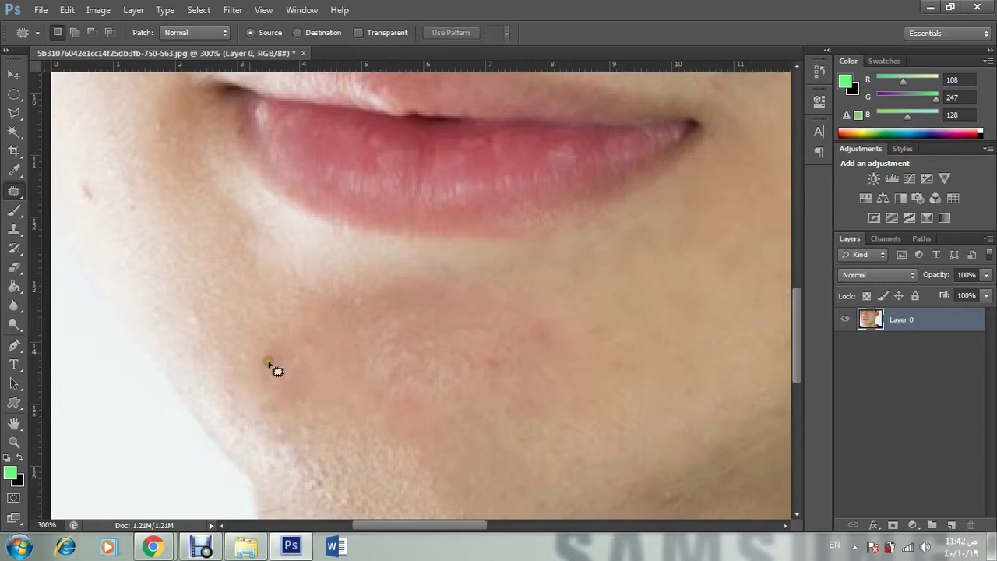
pyautogui.moveTo(95, 183)
pyautogui.mouseDown()
pyautogui.moveTo(97, 213)
pyautogui.moveTo(80, 187)
pyautogui.moveTo(83, 172)
pyautogui.moveTo(89, 177)
pyautogui.moveTo(77, 142)
pyautogui.mouseUp()
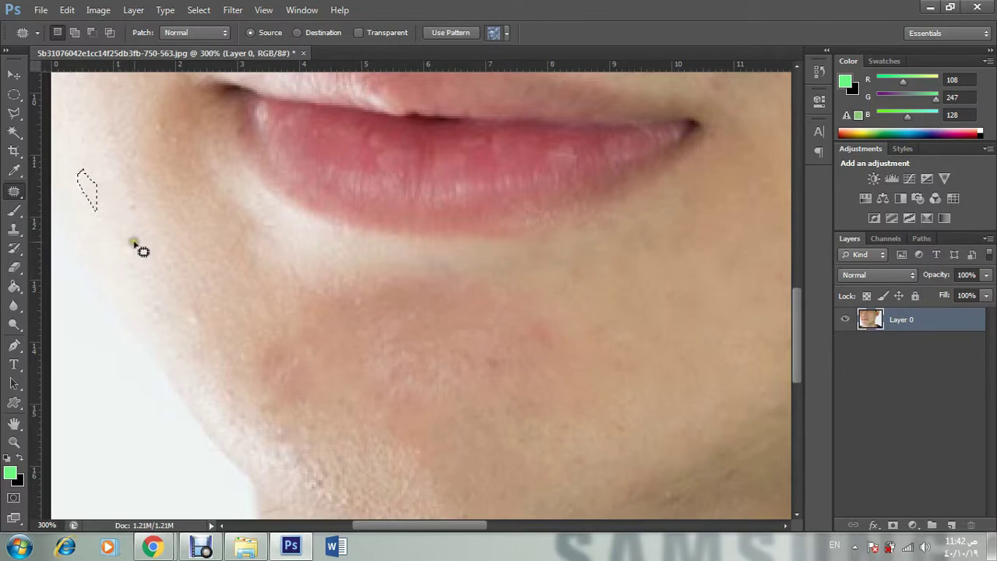
pyautogui.hotkey('ctrl', 'd')
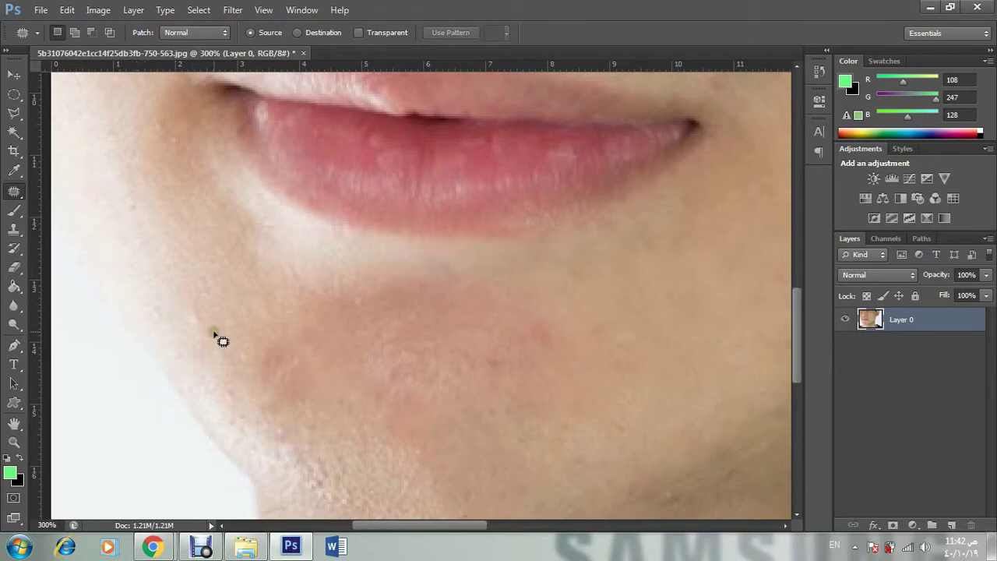
# Step: Patch the reddest core of the large blemish on the jawline below the ear with clean skin nearer the jaw edge
pyautogui.scroll(-5, 222, 331)
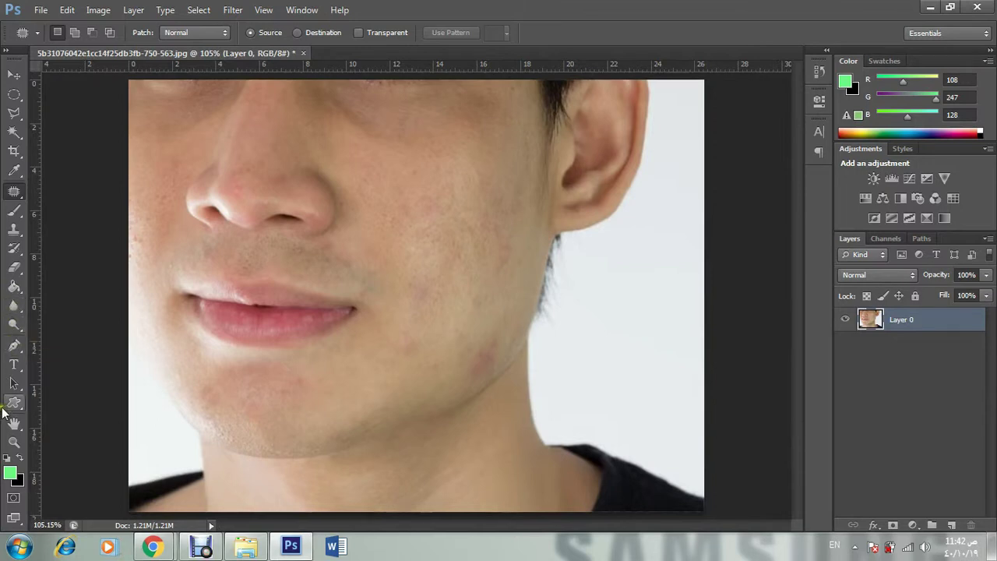
pyautogui.click(15, 441)
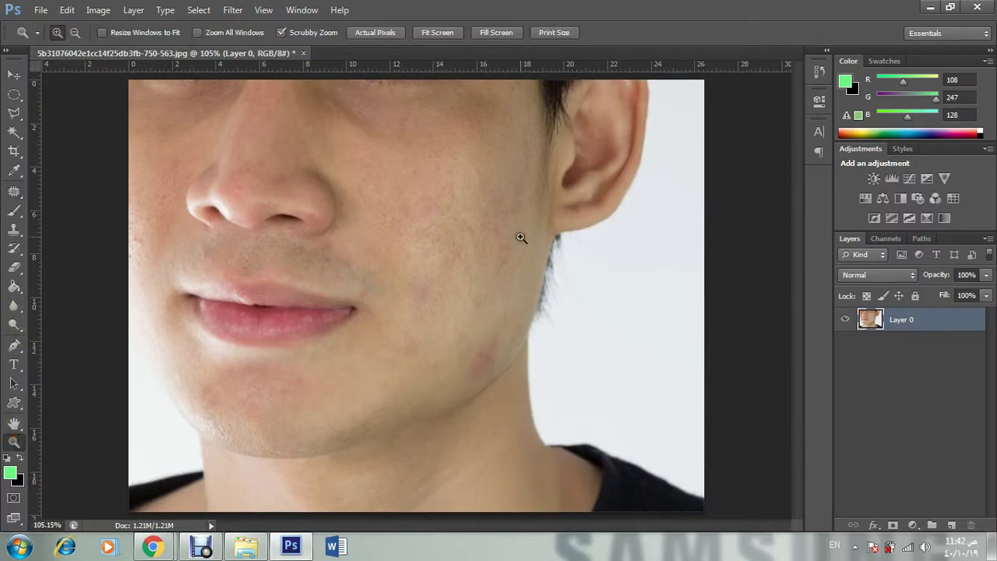
pyautogui.click(488, 406)
pyautogui.click(516, 369)
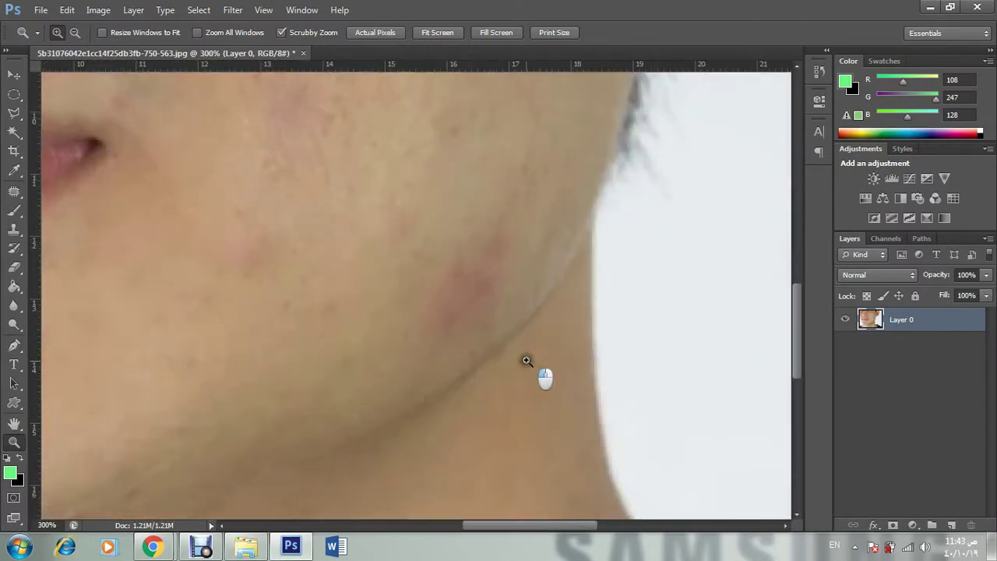
pyautogui.click(524, 360)
pyautogui.click(14, 191)
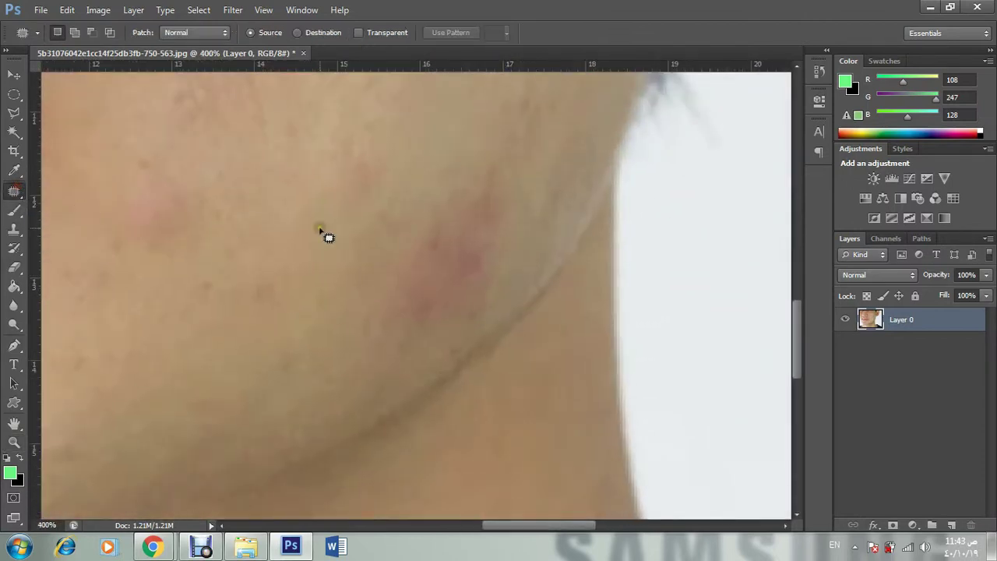
pyautogui.moveTo(490, 256); pyautogui.dragTo(460, 291)
pyautogui.moveTo(483, 259); pyautogui.dragTo(554, 196)
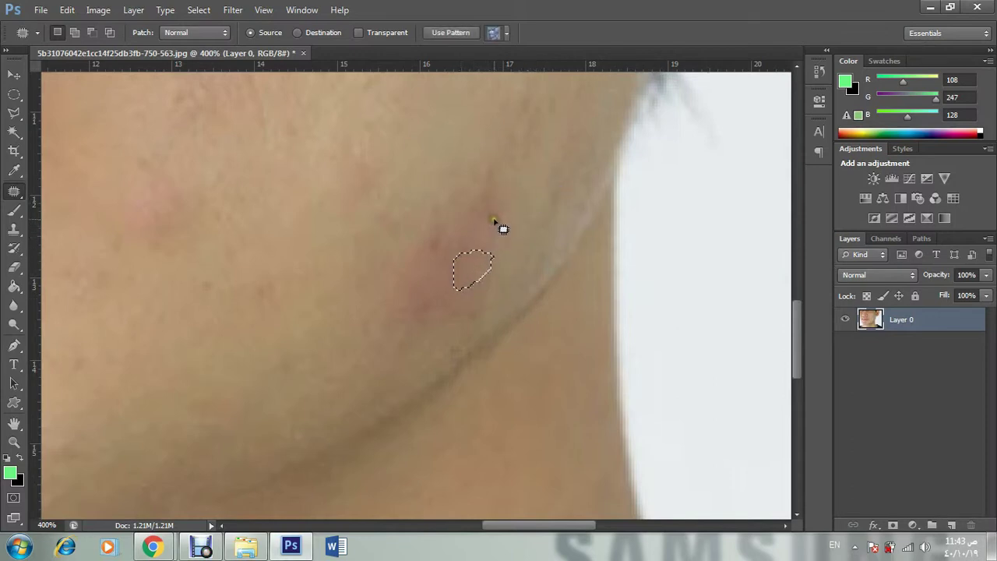
# Step: Patch the upper end of the red jawline blemish with clean skin from above it
pyautogui.click(492, 217)
pyautogui.moveTo(490, 238)
pyautogui.mouseDown()
pyautogui.moveTo(435, 264)
pyautogui.moveTo(510, 223)
pyautogui.moveTo(554, 159)
pyautogui.mouseUp()
pyautogui.click(510, 194)
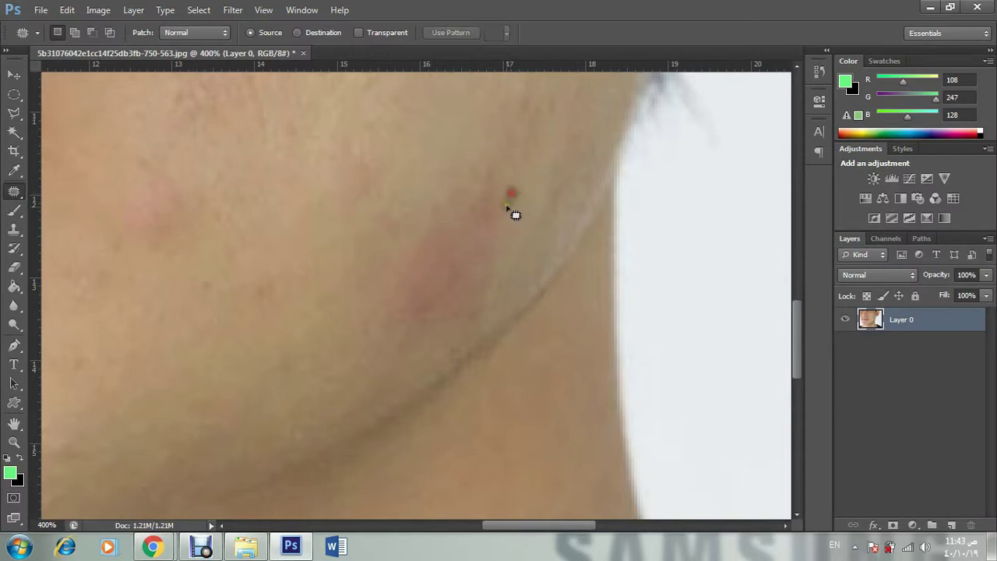
pyautogui.moveTo(508, 205)
pyautogui.mouseDown()
pyautogui.moveTo(496, 218)
pyautogui.moveTo(485, 187)
pyautogui.moveTo(489, 199)
pyautogui.moveTo(538, 132)
pyautogui.mouseUp()
pyautogui.click(509, 228)
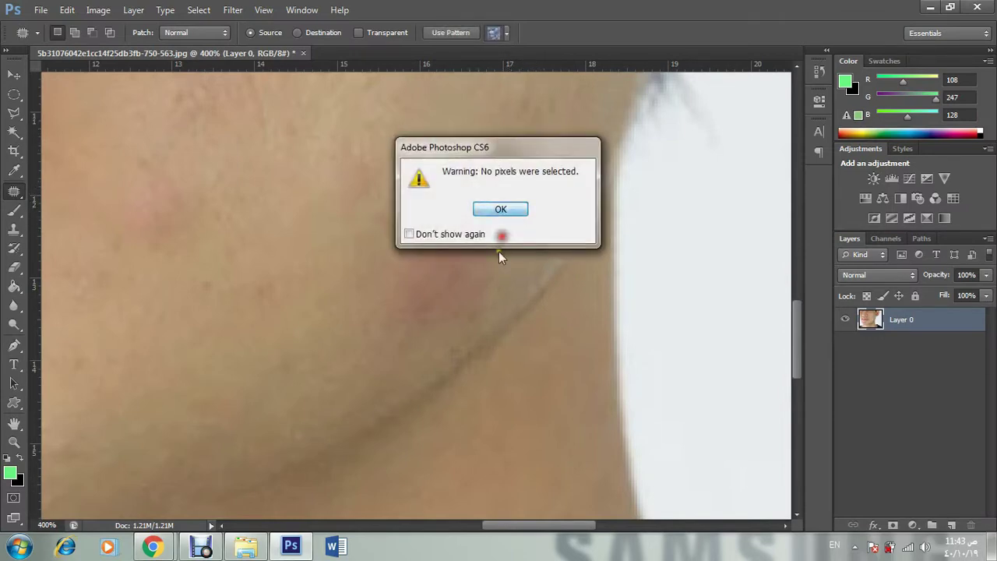
pyautogui.click(500, 209)
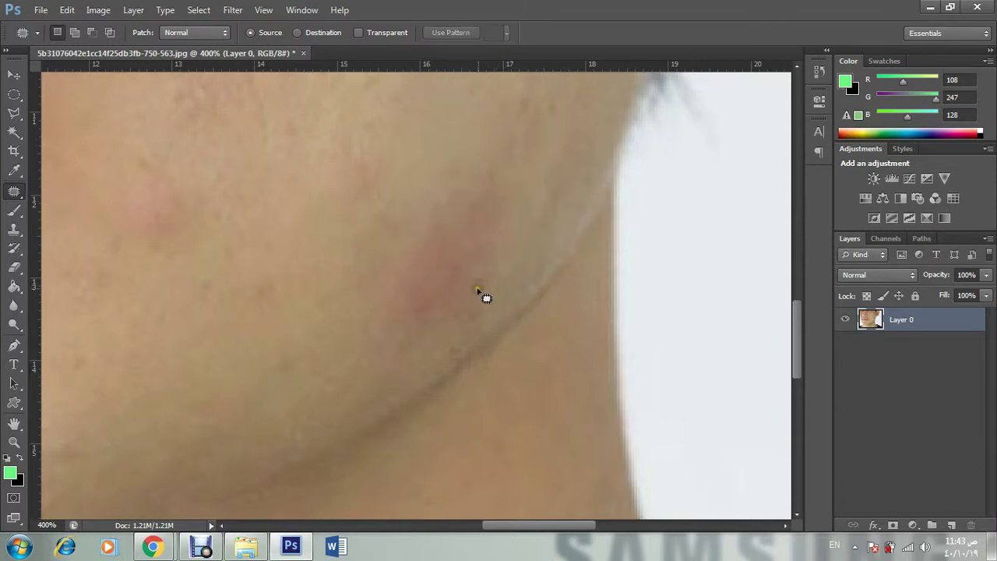
# Step: Patch the reddish spots on the outer cheek below the earlobe with even-toned neighbouring skin
pyautogui.scroll(5, 436, 296)
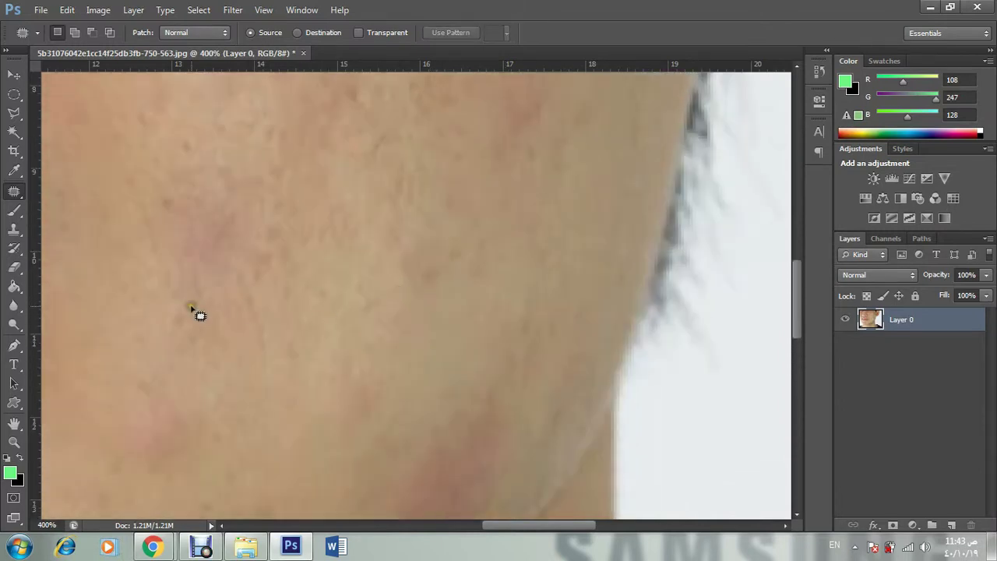
pyautogui.scroll(1, 218, 308)
pyautogui.scroll(1, 529, 218)
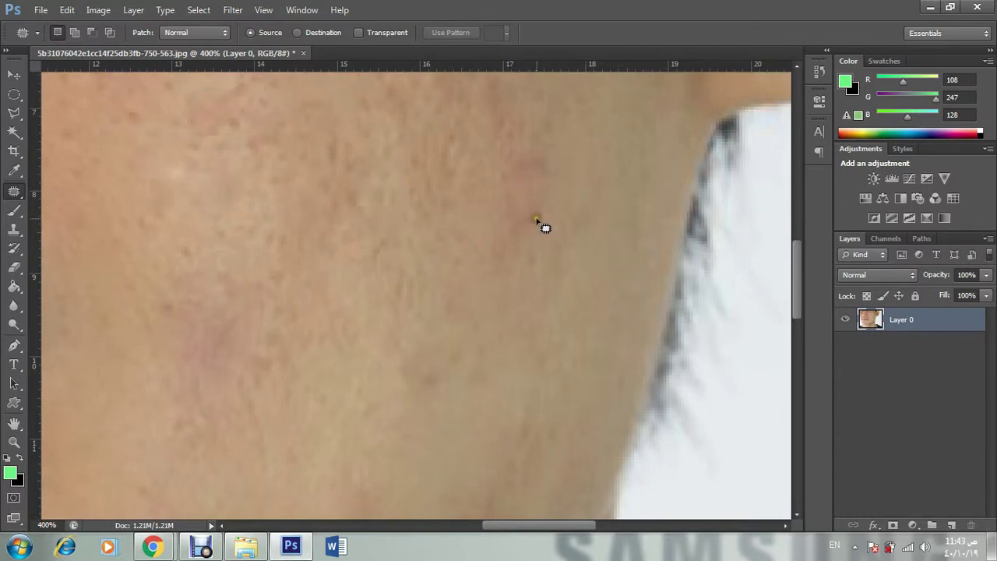
pyautogui.moveTo(536, 221)
pyautogui.mouseDown()
pyautogui.moveTo(510, 226)
pyautogui.moveTo(521, 220)
pyautogui.mouseUp()
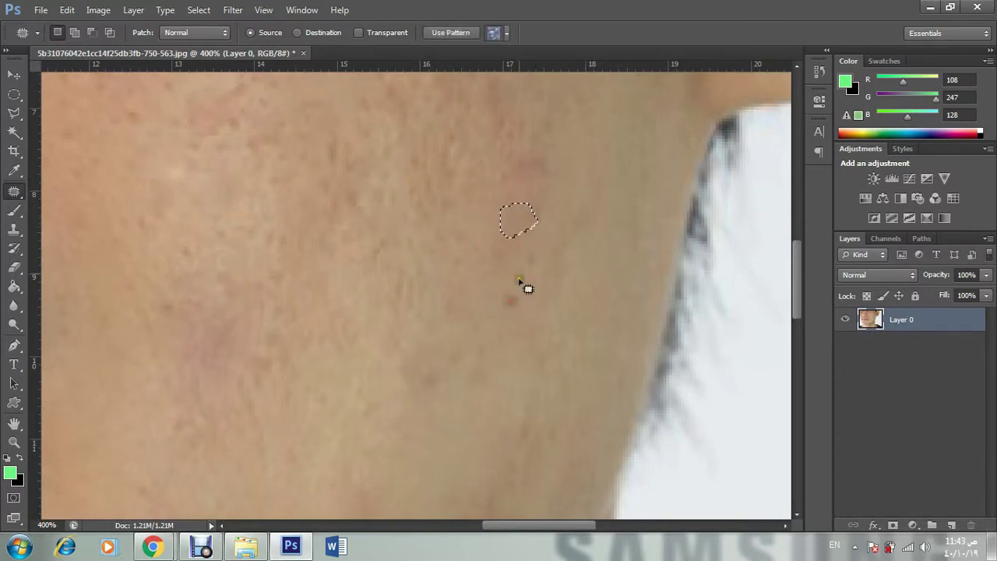
pyautogui.click(543, 186)
pyautogui.moveTo(554, 181)
pyautogui.mouseDown()
pyautogui.moveTo(532, 185)
pyautogui.moveTo(528, 159)
pyautogui.moveTo(558, 158)
pyautogui.moveTo(571, 140)
pyautogui.mouseUp()
pyautogui.click(558, 236)
pyautogui.click(559, 237)
# Step: Patch the upper part of the purplish patch on the mid-cheek and fit the whole photo in view
pyautogui.scroll(-3, 409, 345)
pyautogui.moveTo(249, 262)
pyautogui.mouseDown()
pyautogui.moveTo(178, 292)
pyautogui.moveTo(199, 255)
pyautogui.moveTo(246, 260)
pyautogui.mouseUp()
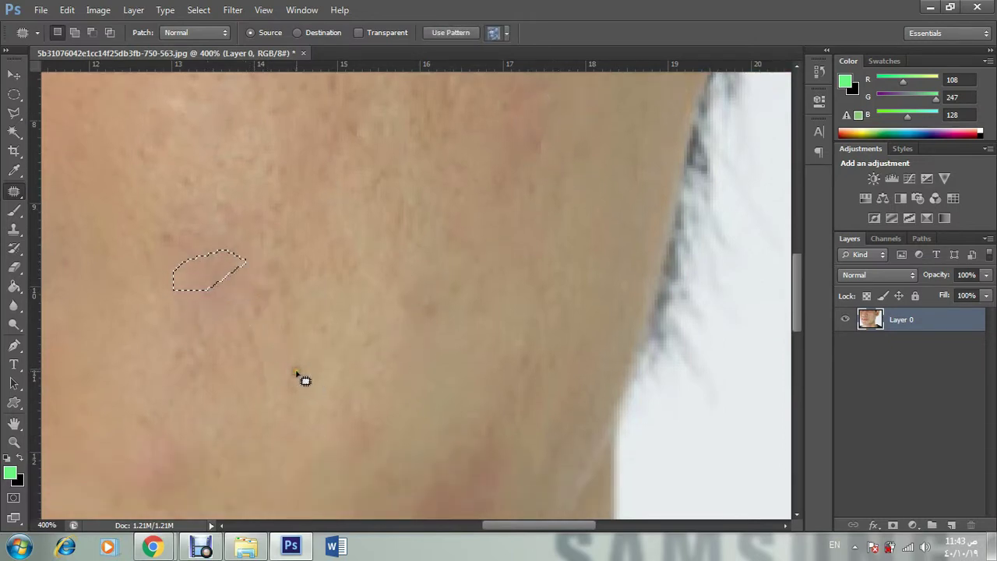
pyautogui.click(300, 359)
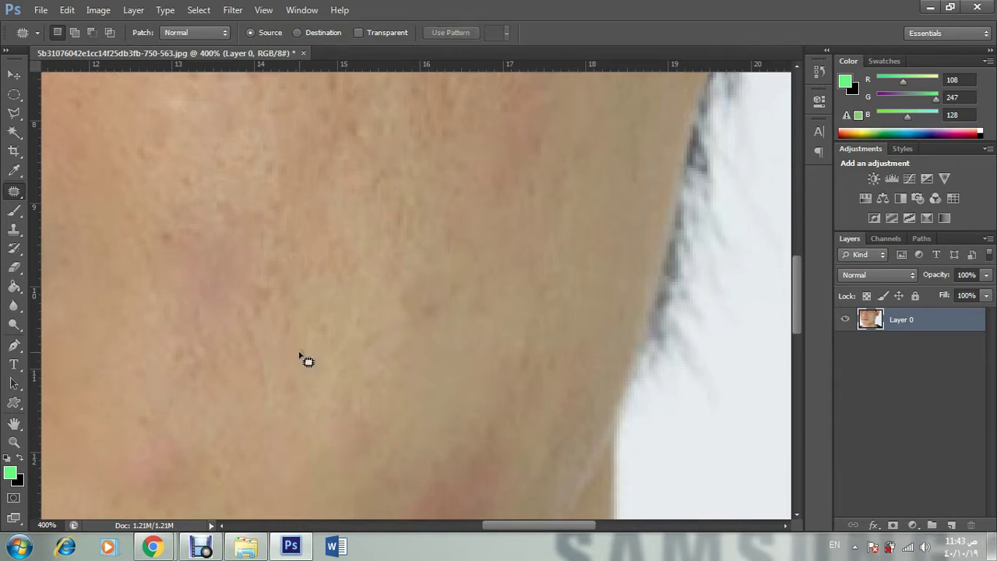
pyautogui.scroll(-2, 300, 360)
pyautogui.hotkey('ctrl', '0')
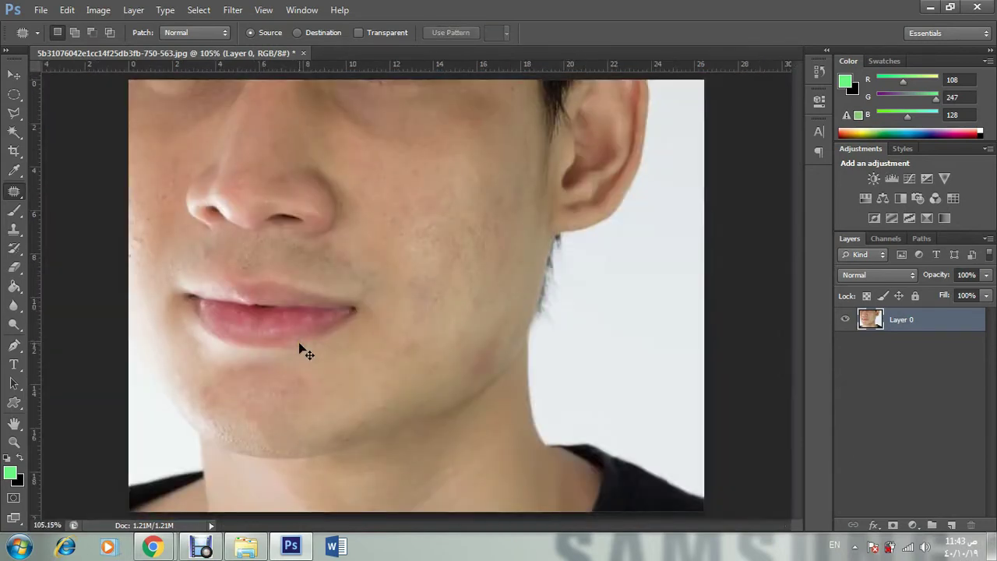
# Step: Save the retouched photo in the youtube folder as a JPEG named 1, accepting the default JPEG options
pyautogui.click(36, 12)
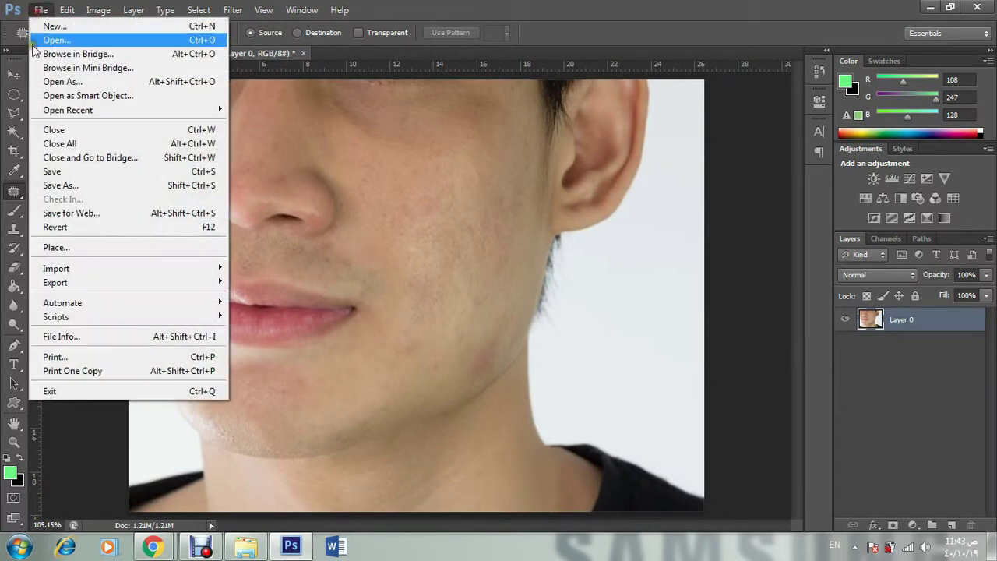
pyautogui.click(57, 186)
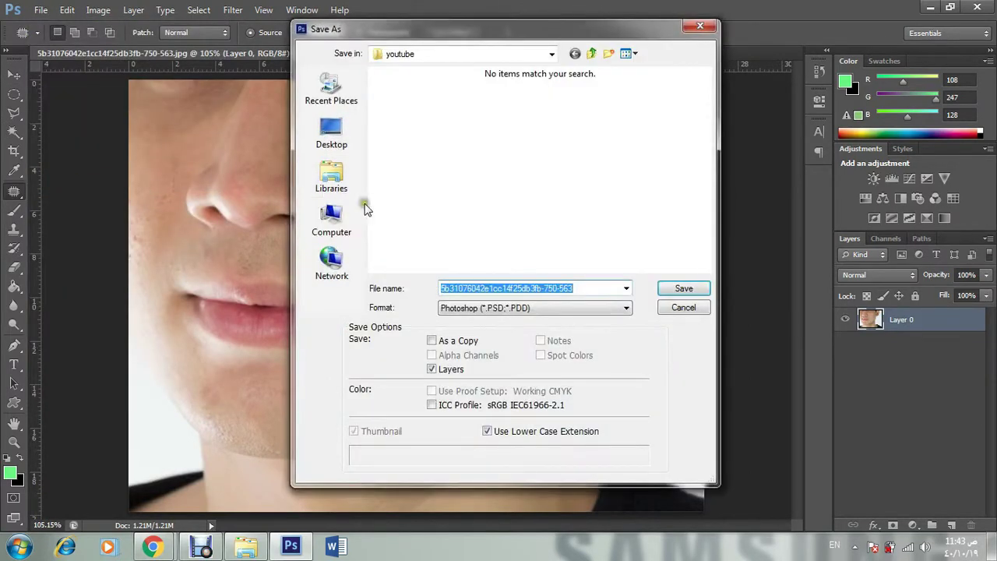
pyautogui.write('1')
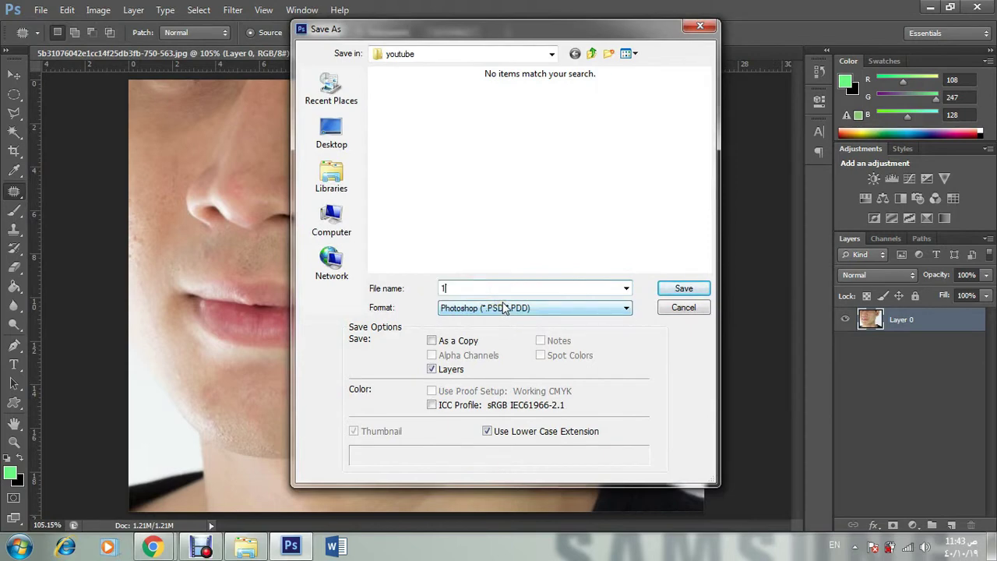
pyautogui.click(512, 305)
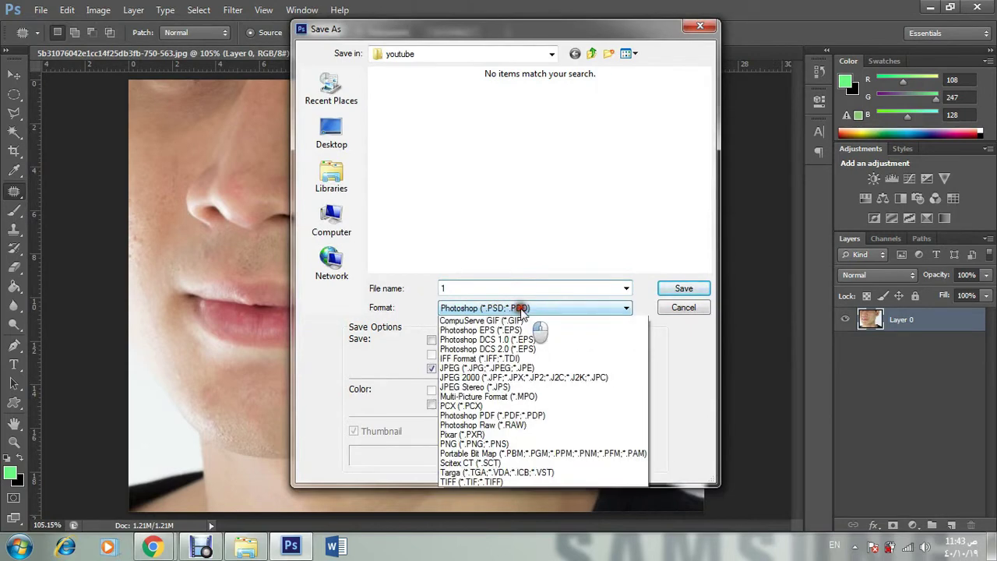
pyautogui.click(514, 392)
pyautogui.click(690, 288)
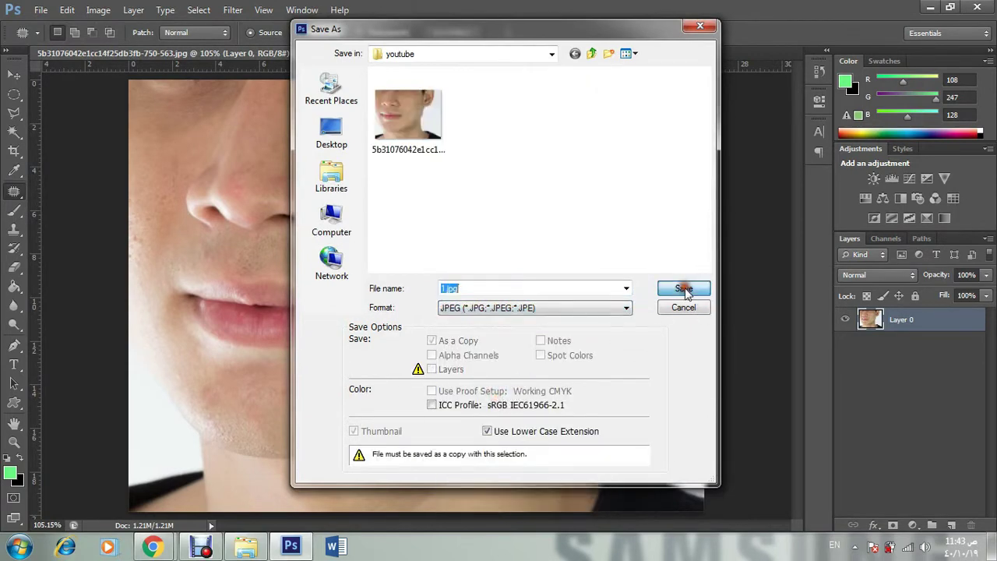
pyautogui.click(576, 137)
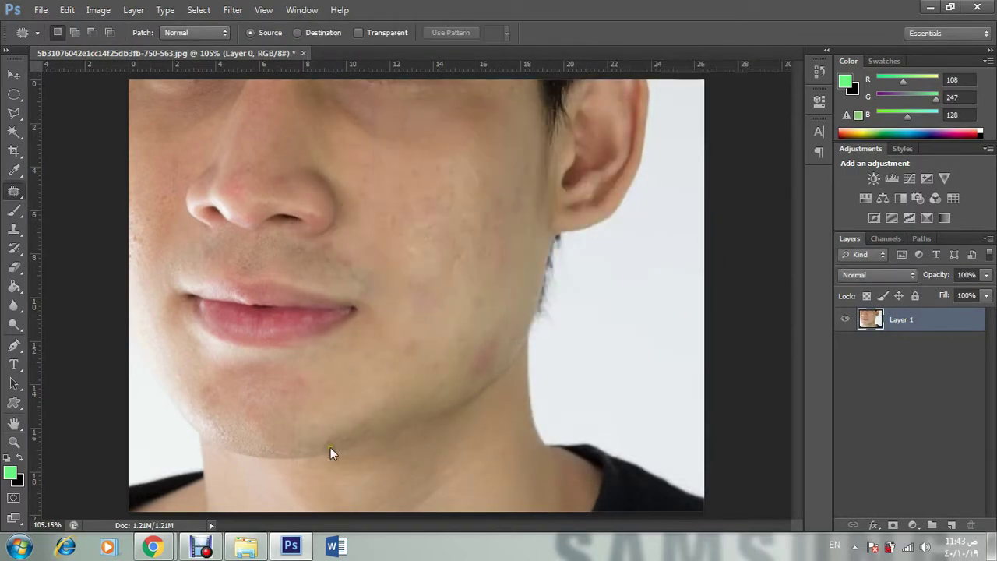
# Step: Switch to the youtube folder in Windows Explorer and open the original face photo in Windows Photo Viewer
pyautogui.click(248, 534)
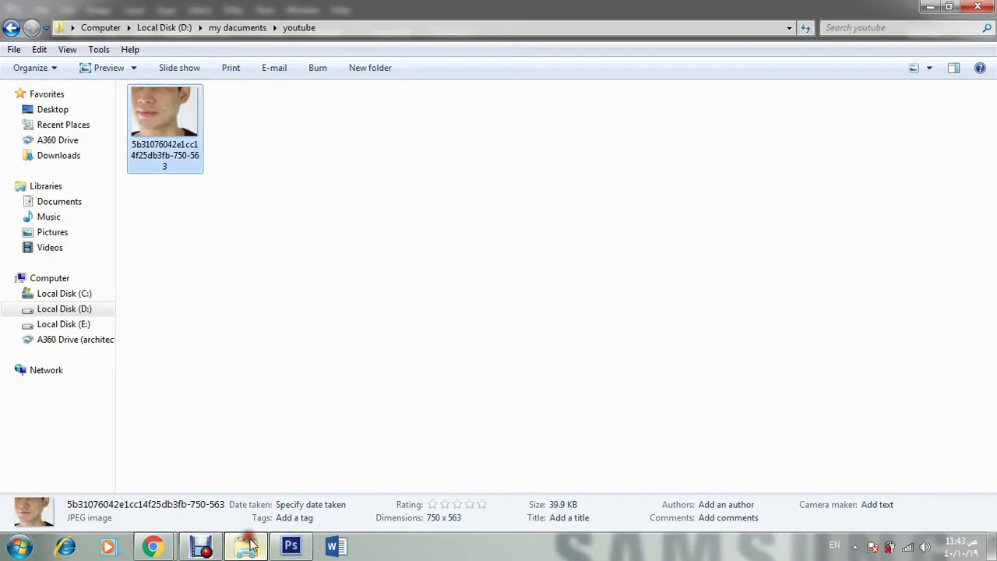
pyautogui.click(289, 241)
pyautogui.doubleClick(251, 129)
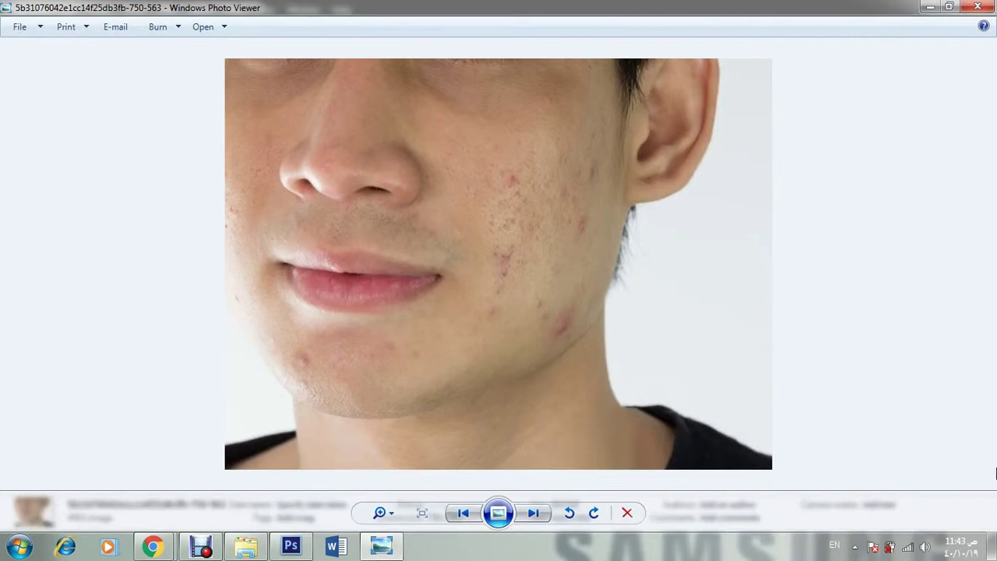
# Step: Compare the original and retouched face photos by flipping back and forth between them, examining the cheek, jaw and chin
pyautogui.press('Left')
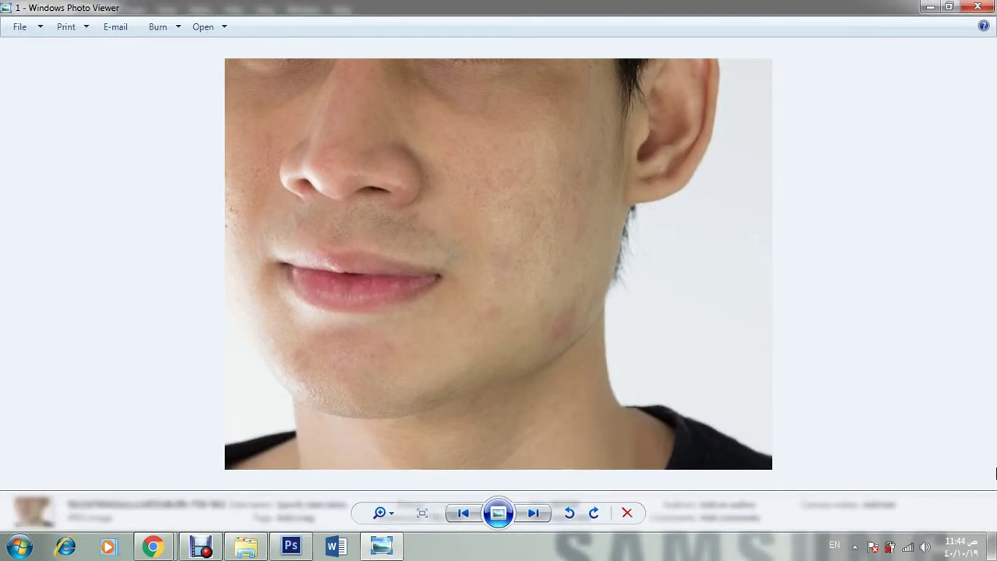
pyautogui.press('Right')
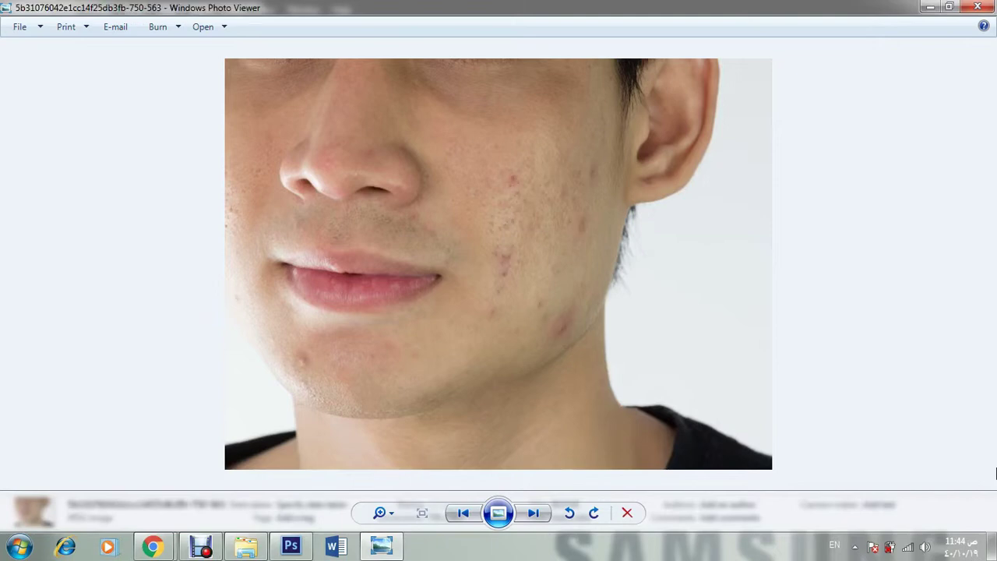
pyautogui.press('Left')
pyautogui.press('Right')
pyautogui.press('Left')
pyautogui.press('Right')
pyautogui.press('Left')
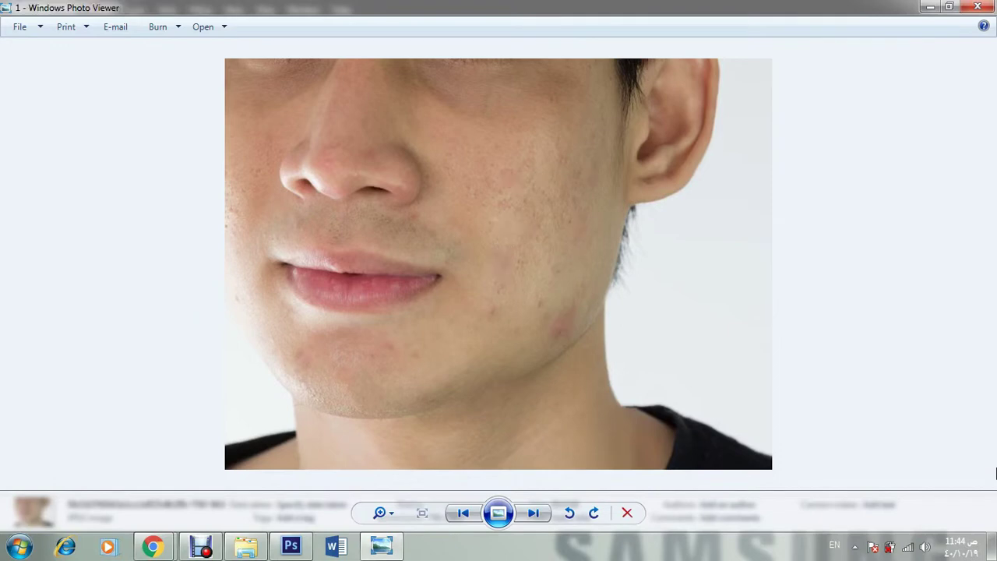
pyautogui.press('Right')
pyautogui.press('Left')
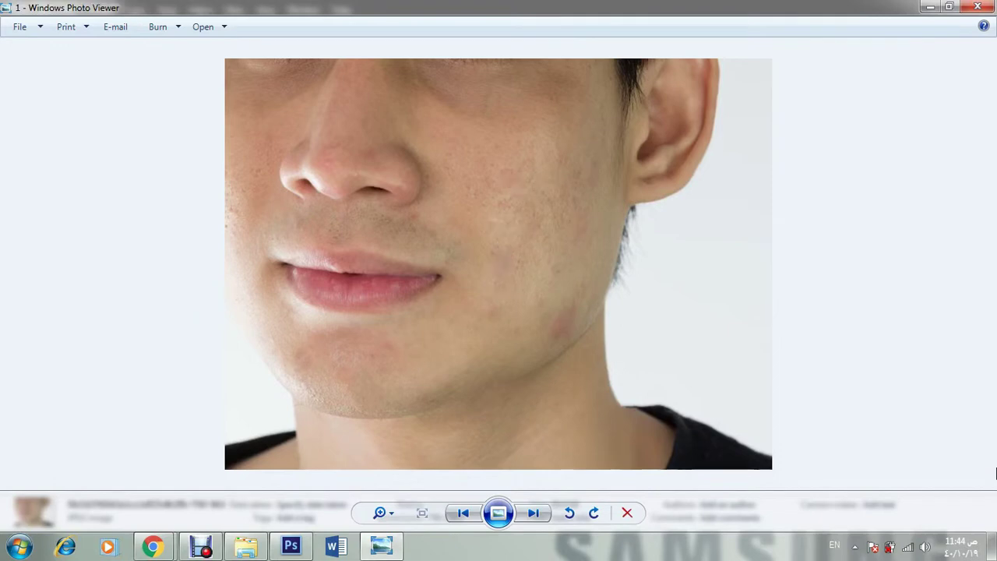